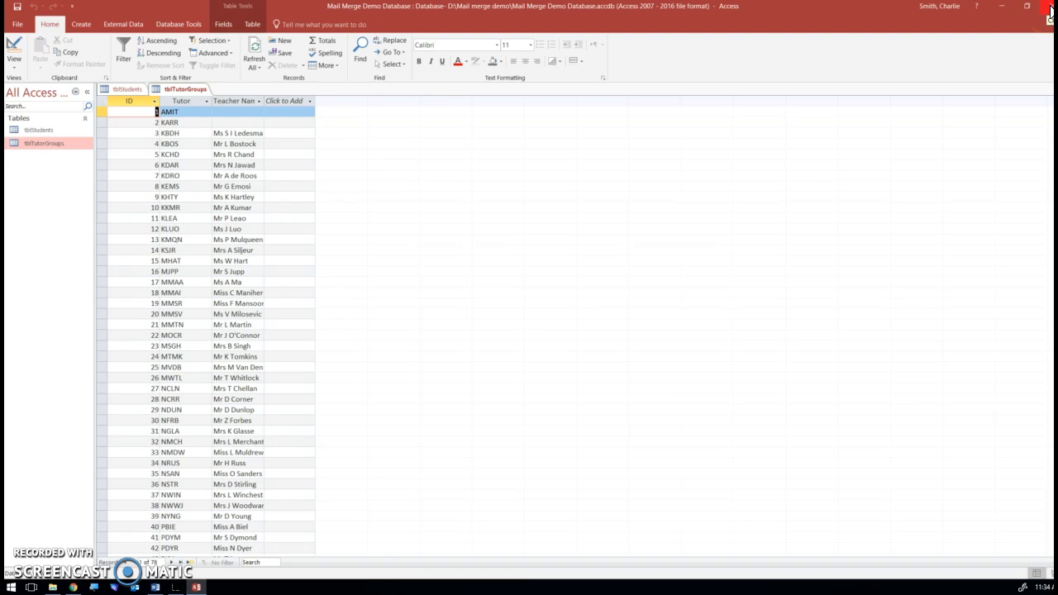
# - Close the database and place the insertion point after "that" in the certificate sentence of the Word template
pyautogui.click(1050, 9)
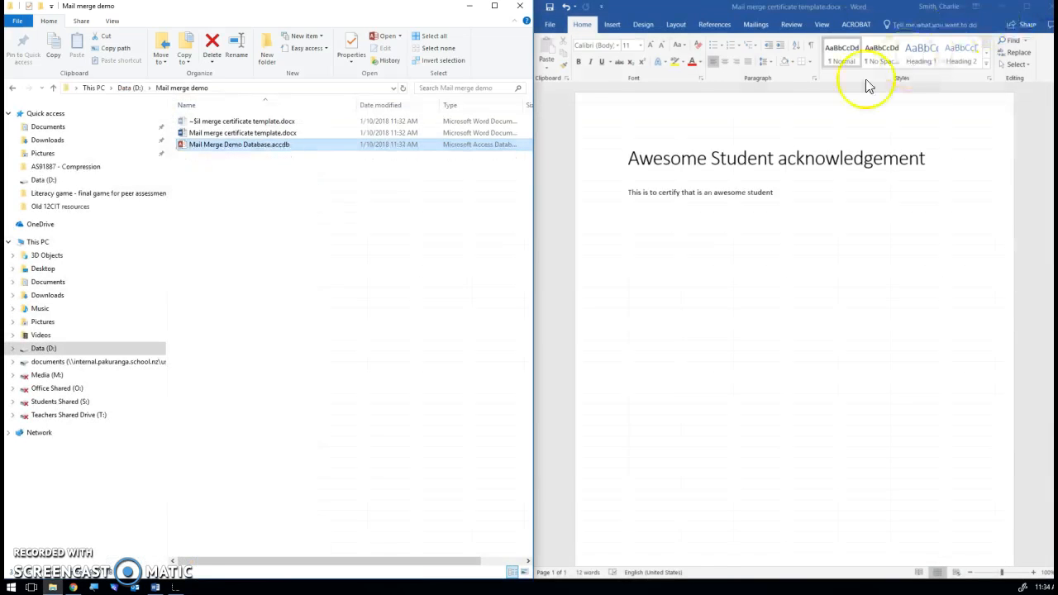
pyautogui.click(828, 242)
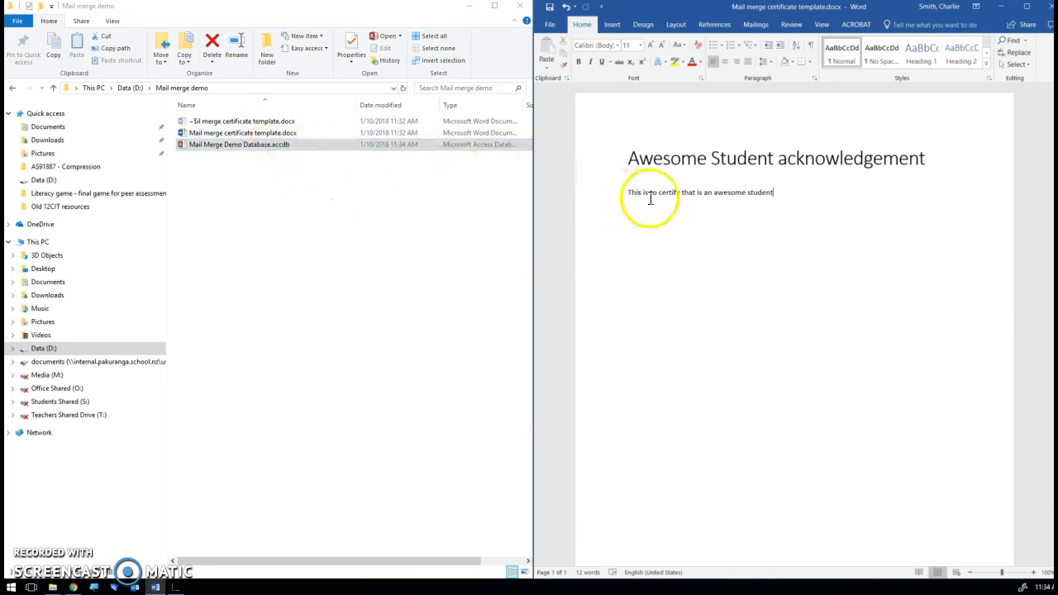
pyautogui.click(697, 192)
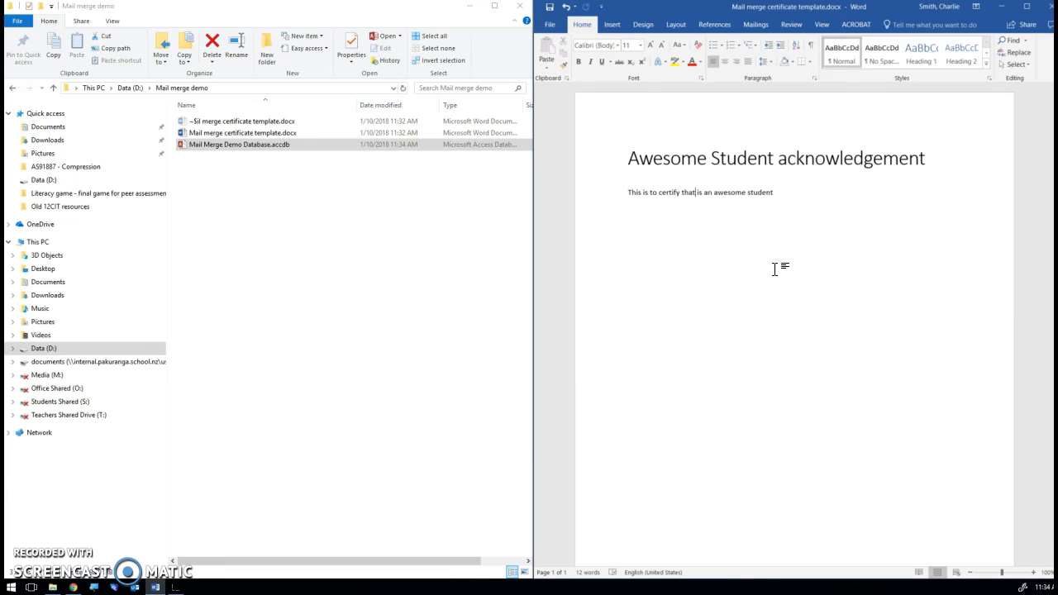
pyautogui.click(796, 269)
# - Select mail merge recipients from an existing list, opening Mail Merge Demo Database.accdb from the Mail merge demo folder on Data (D:)
pyautogui.click(757, 26)
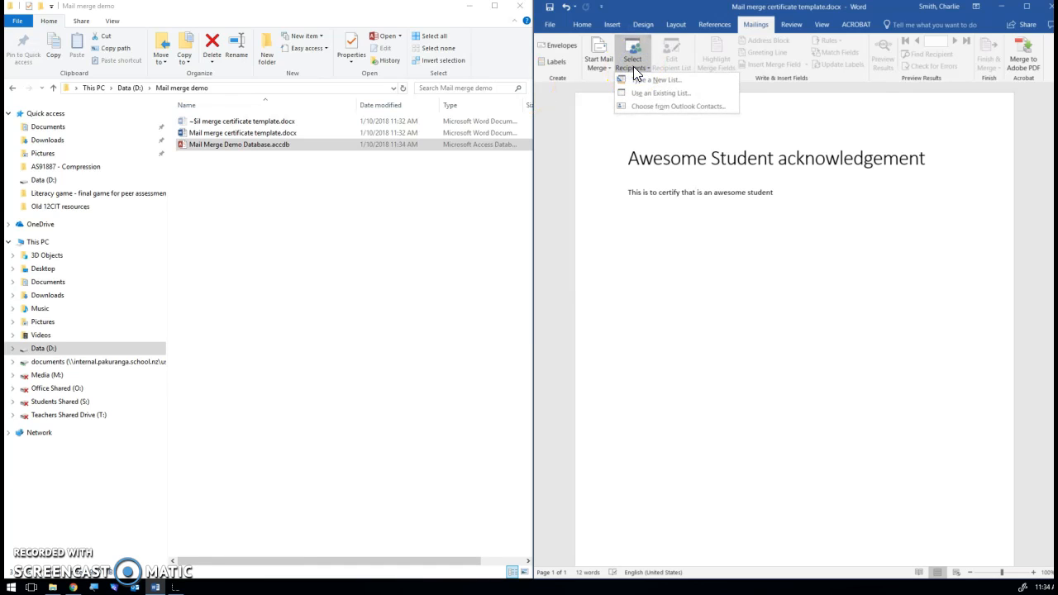
pyautogui.click(638, 94)
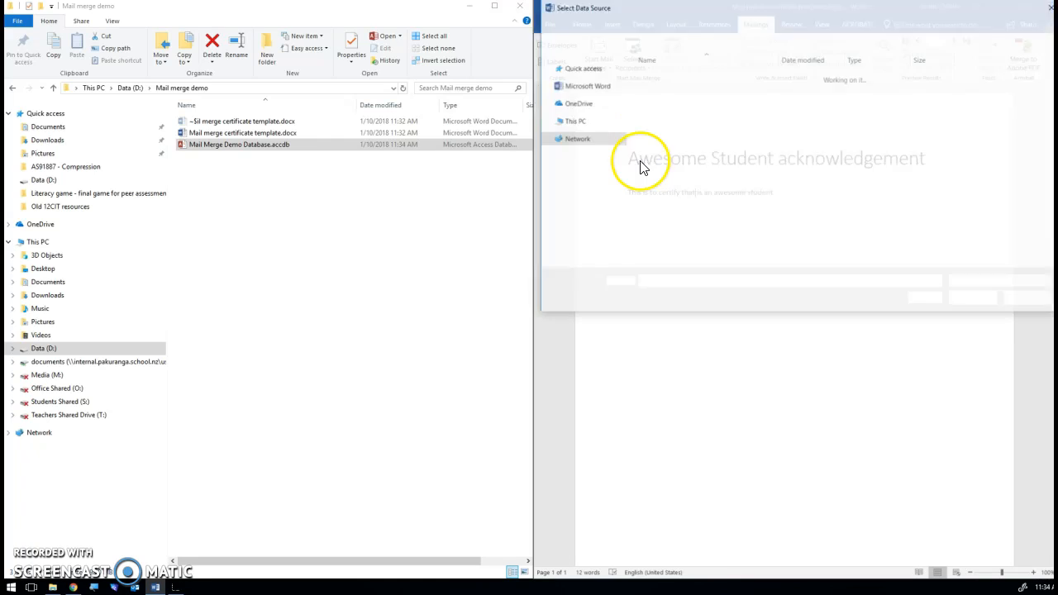
pyautogui.moveTo(683, 11); pyautogui.dragTo(622, 111)
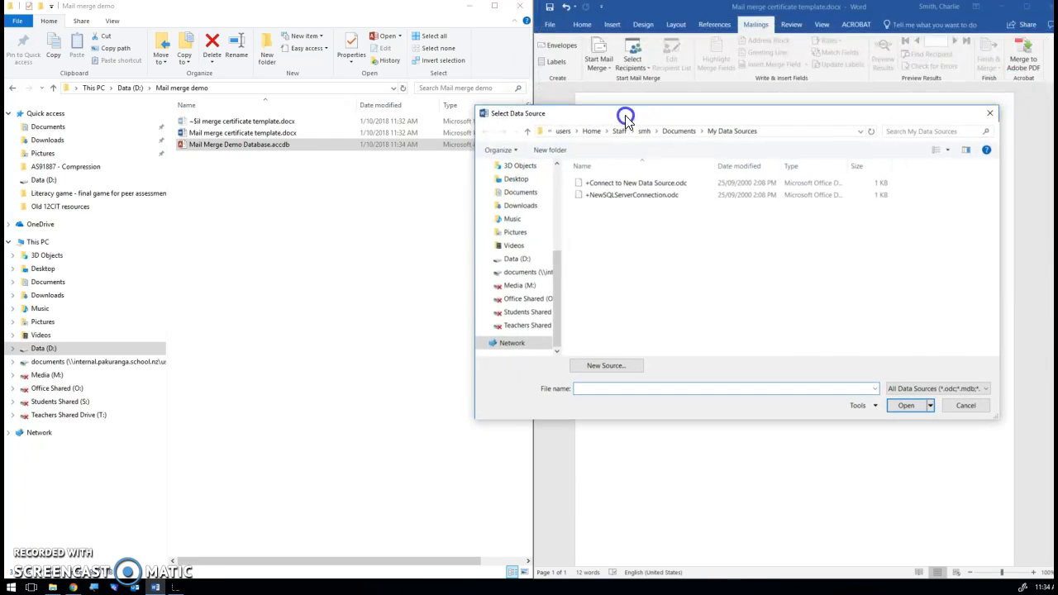
pyautogui.click(517, 261)
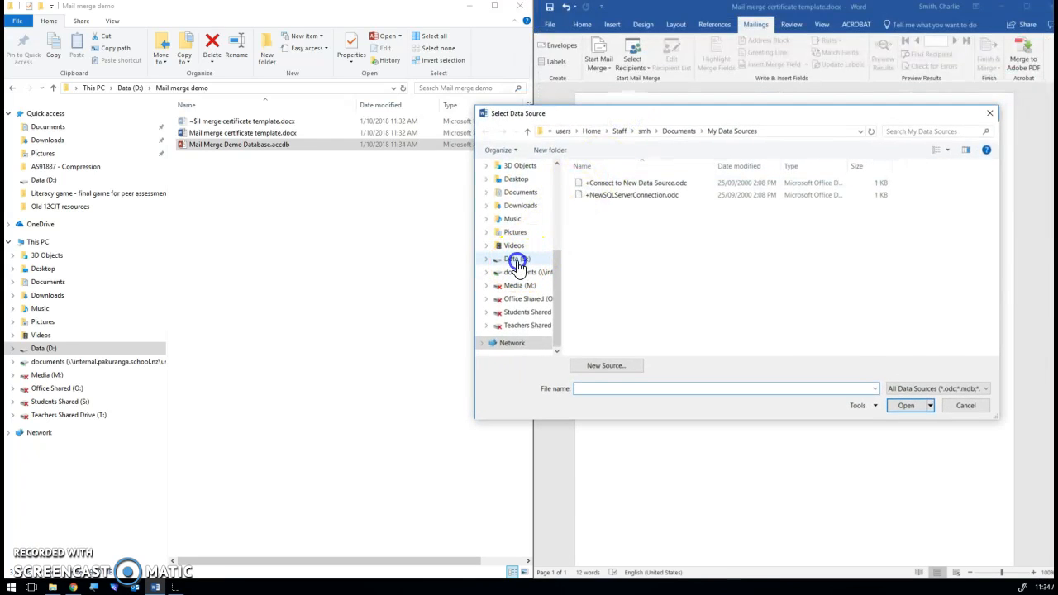
pyautogui.doubleClick(617, 290)
pyautogui.doubleClick(611, 290)
pyautogui.click(628, 208)
pyautogui.doubleClick(628, 208)
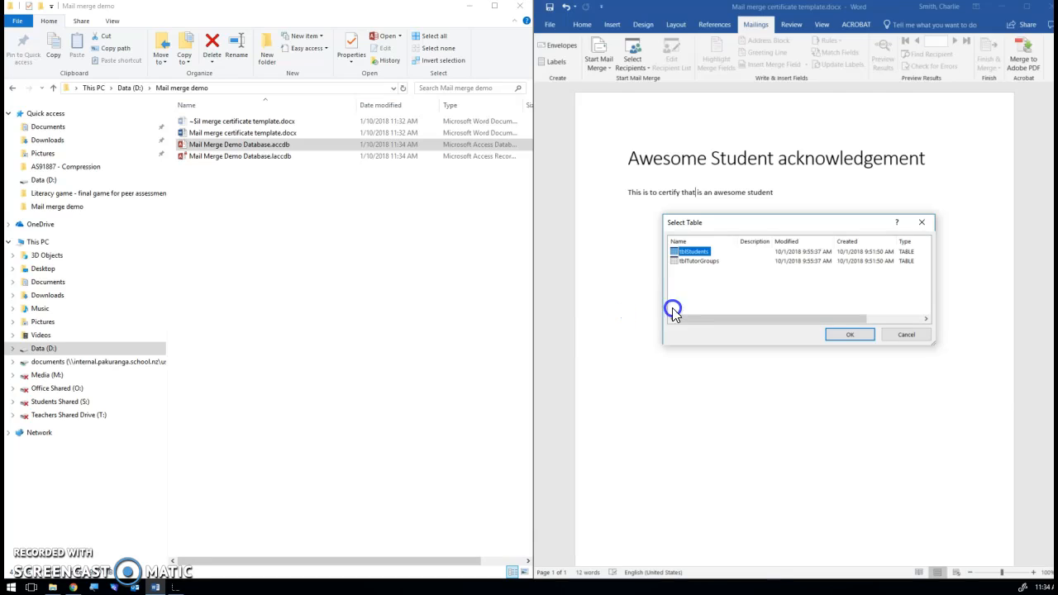
# - Choose the tblStudents table as the recipient list for the merge
pyautogui.click(701, 262)
pyautogui.click(703, 261)
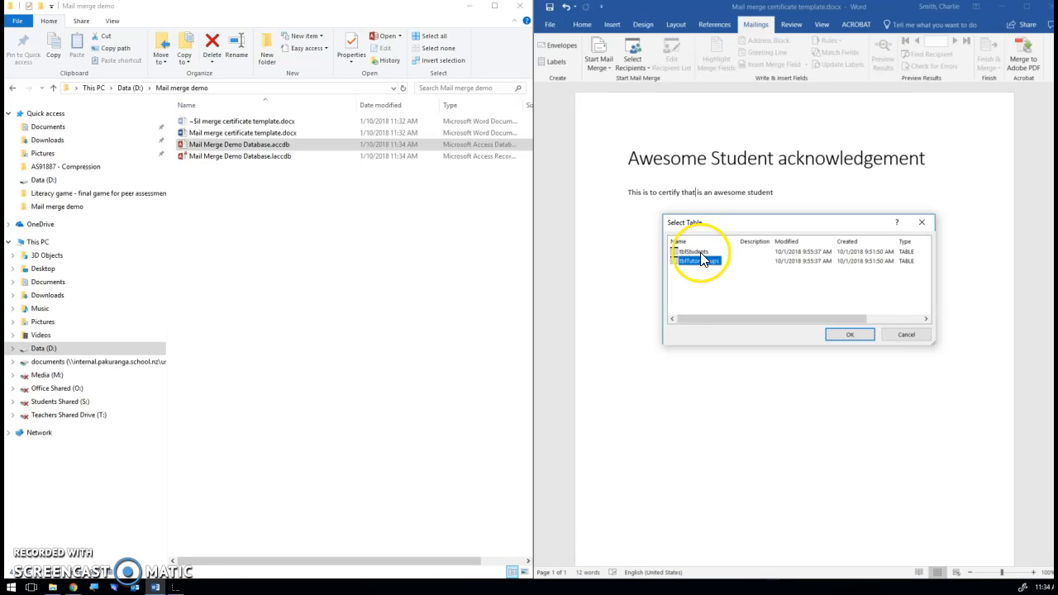
pyautogui.click(700, 253)
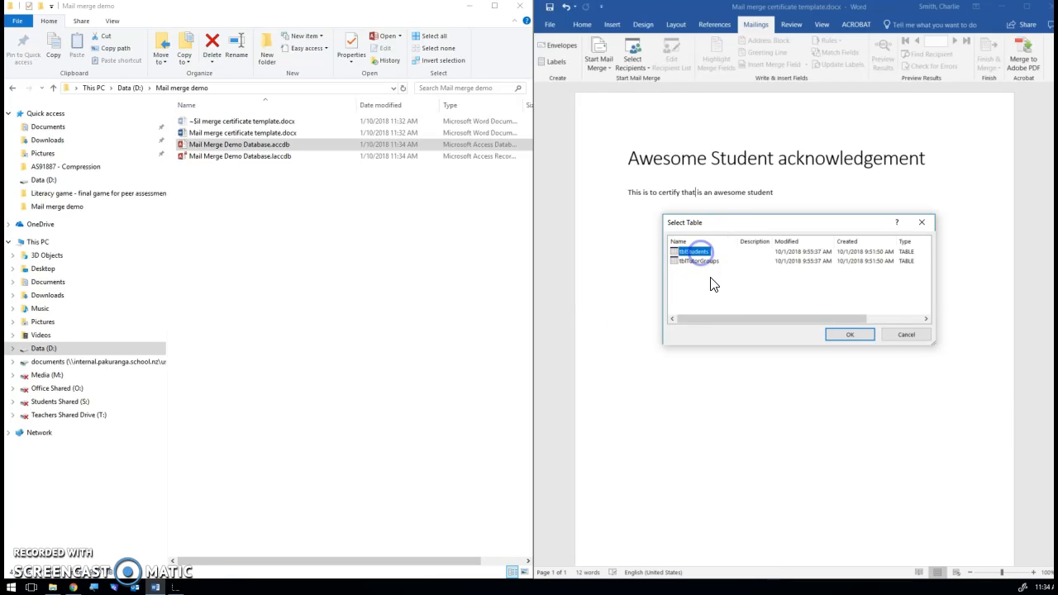
pyautogui.click(848, 339)
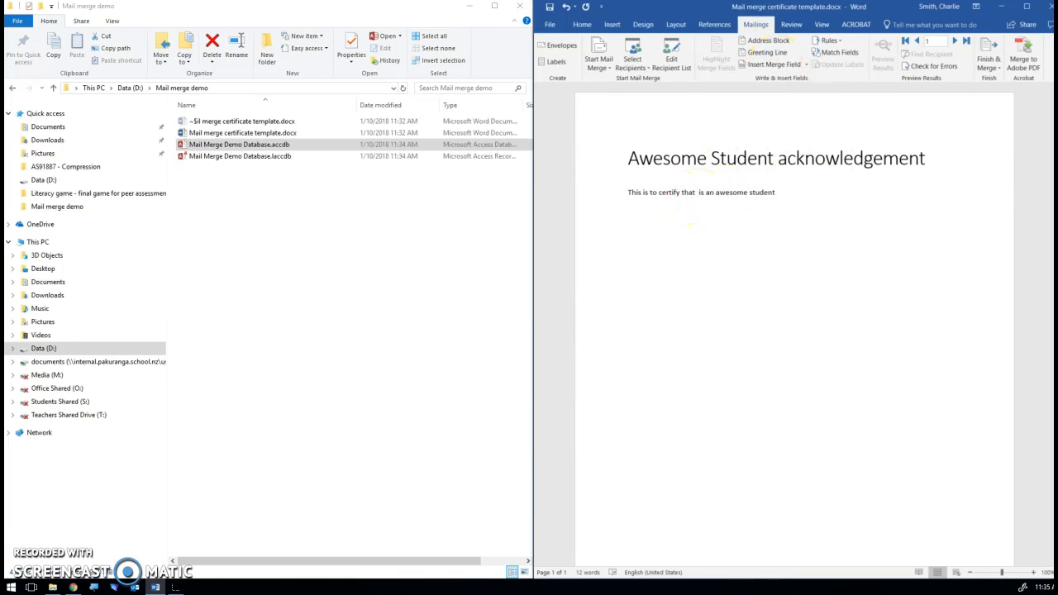
# - Insert the First Name (Preferred) merge field after "that" and check it in the results preview
pyautogui.click(760, 66)
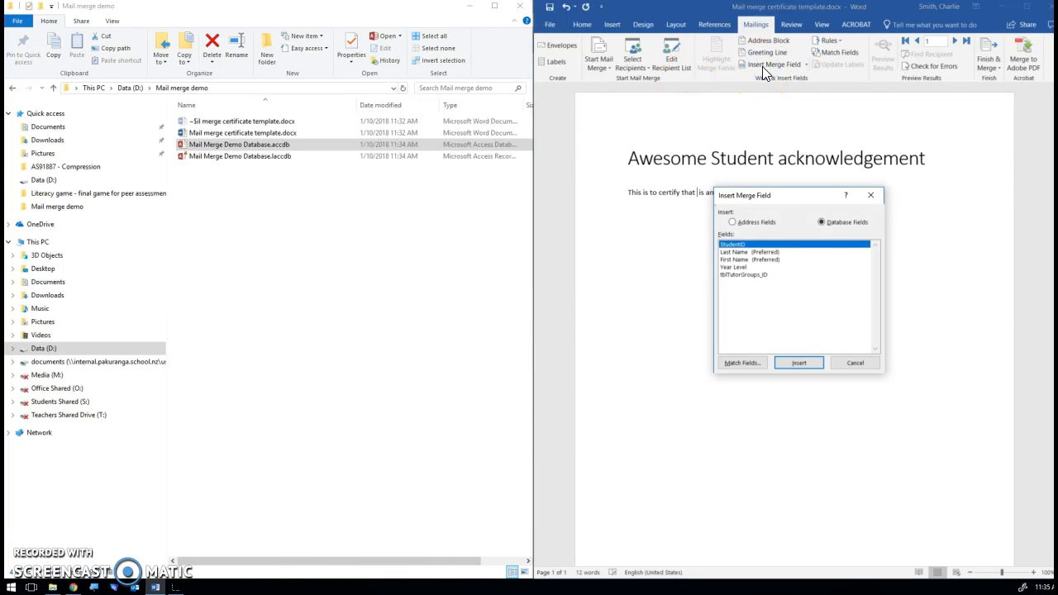
pyautogui.click(748, 261)
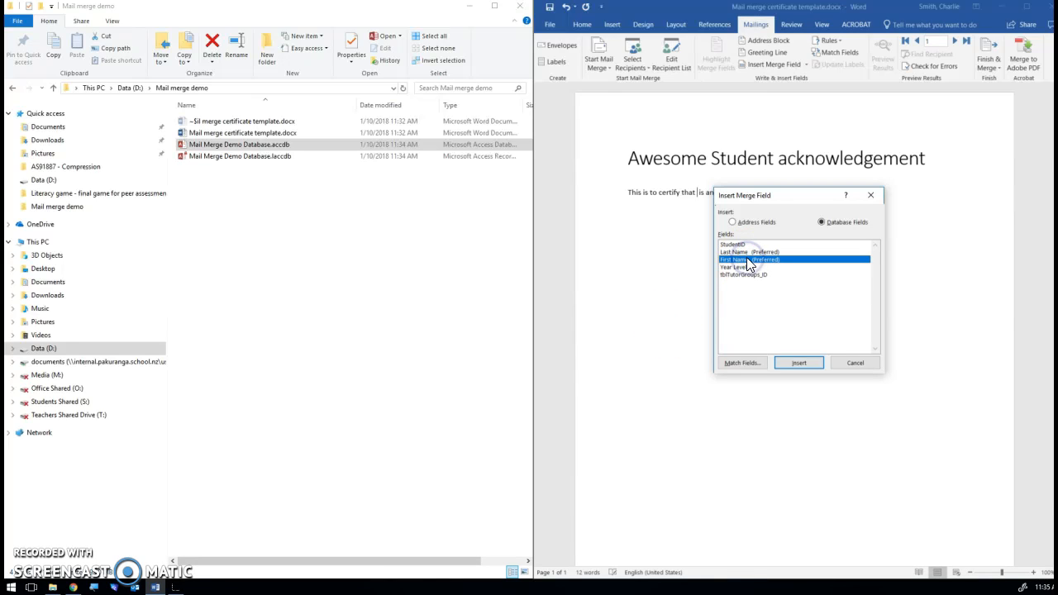
pyautogui.click(799, 363)
pyautogui.click(851, 362)
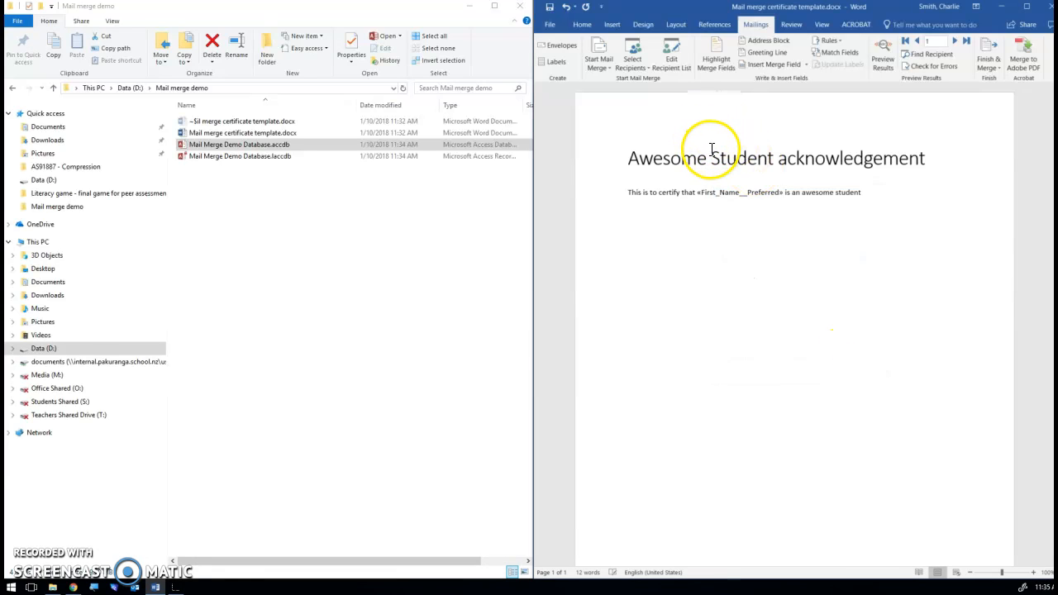
pyautogui.click(883, 56)
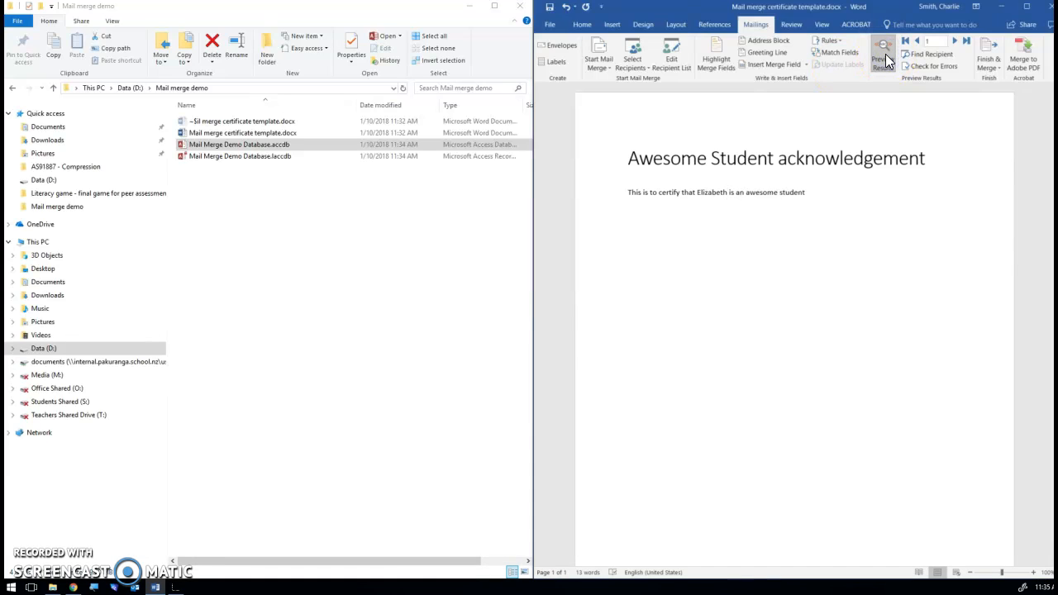
pyautogui.click(885, 55)
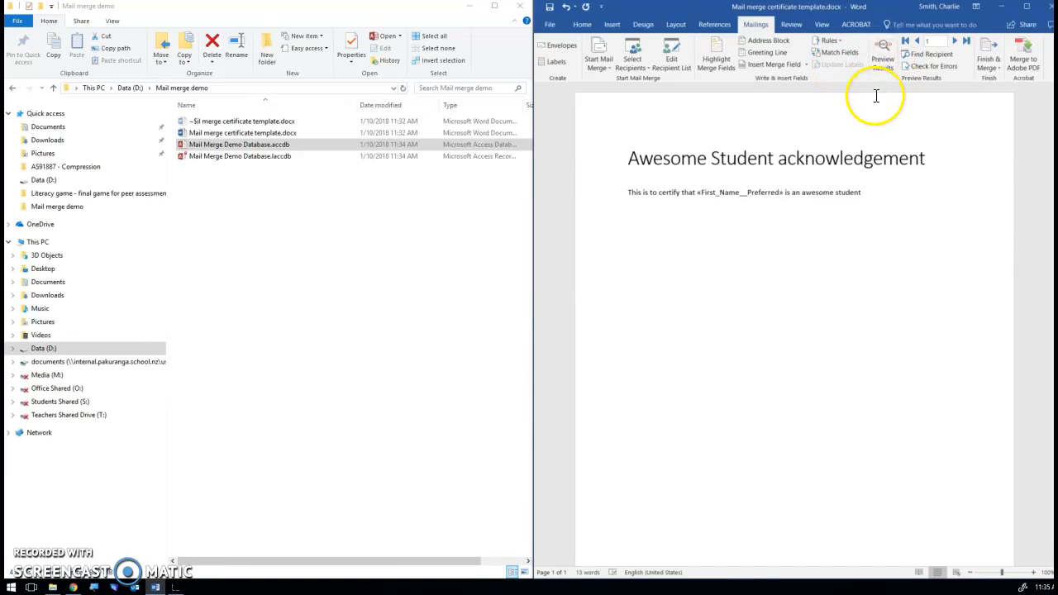
# - Insert the Last Name (Preferred) merge field after the first name field and check it in the results preview
pyautogui.click(769, 64)
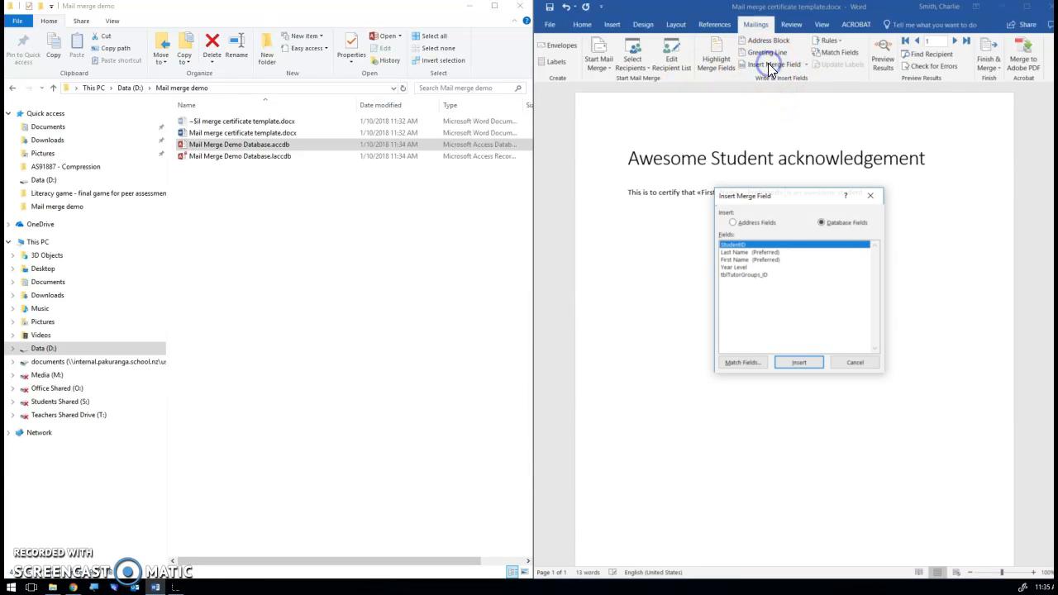
pyautogui.doubleClick(748, 252)
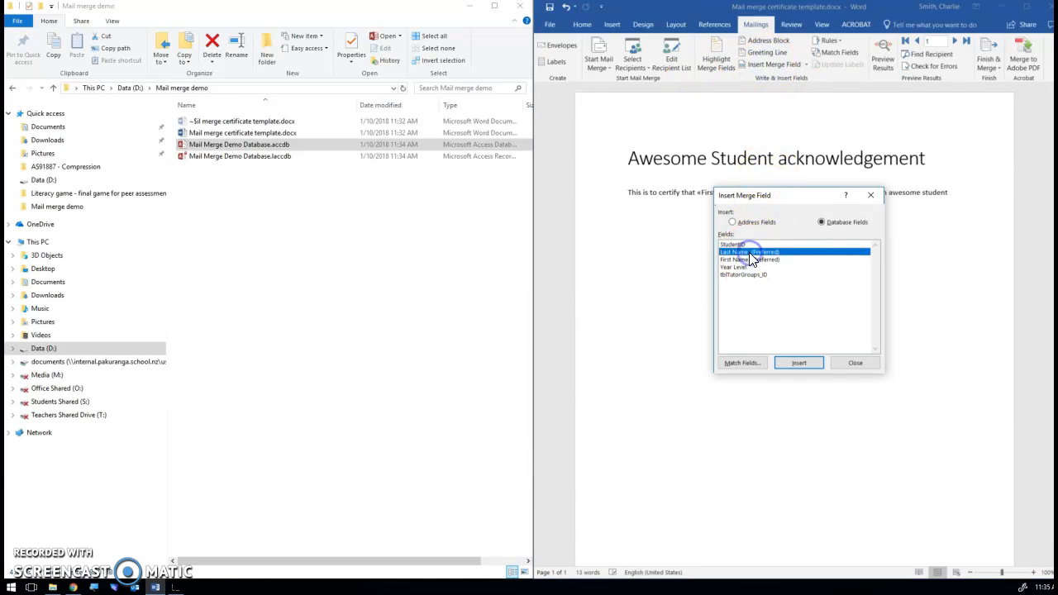
pyautogui.moveTo(802, 197); pyautogui.dragTo(788, 220)
pyautogui.click(844, 389)
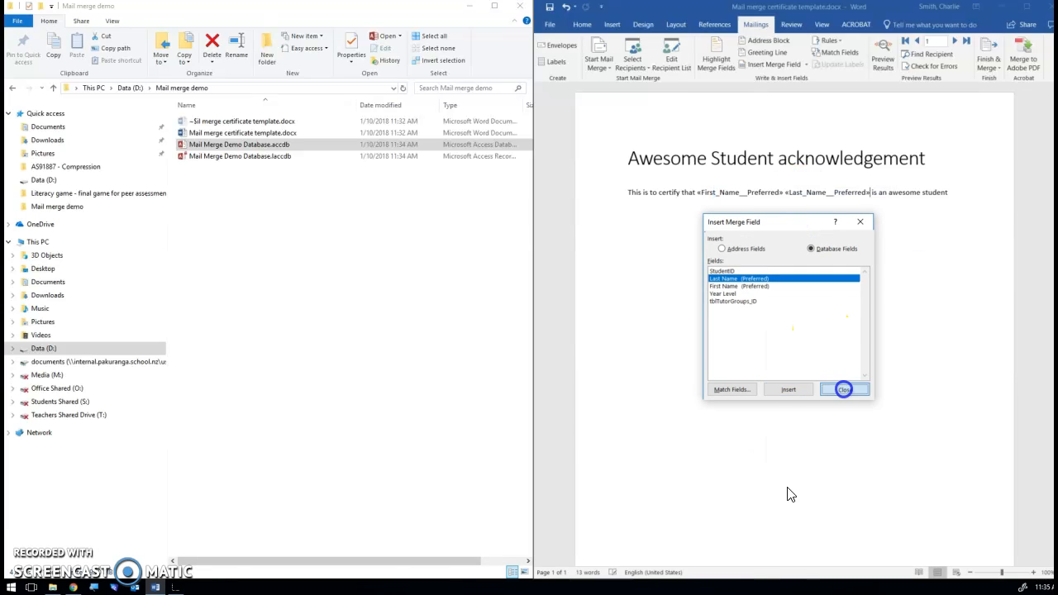
pyautogui.click(884, 59)
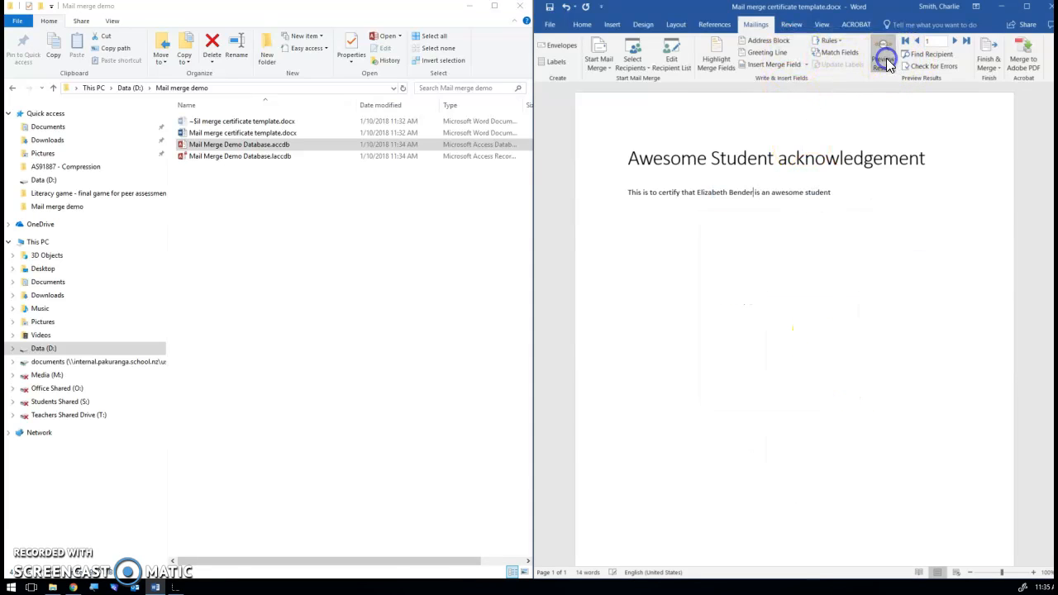
pyautogui.click(885, 58)
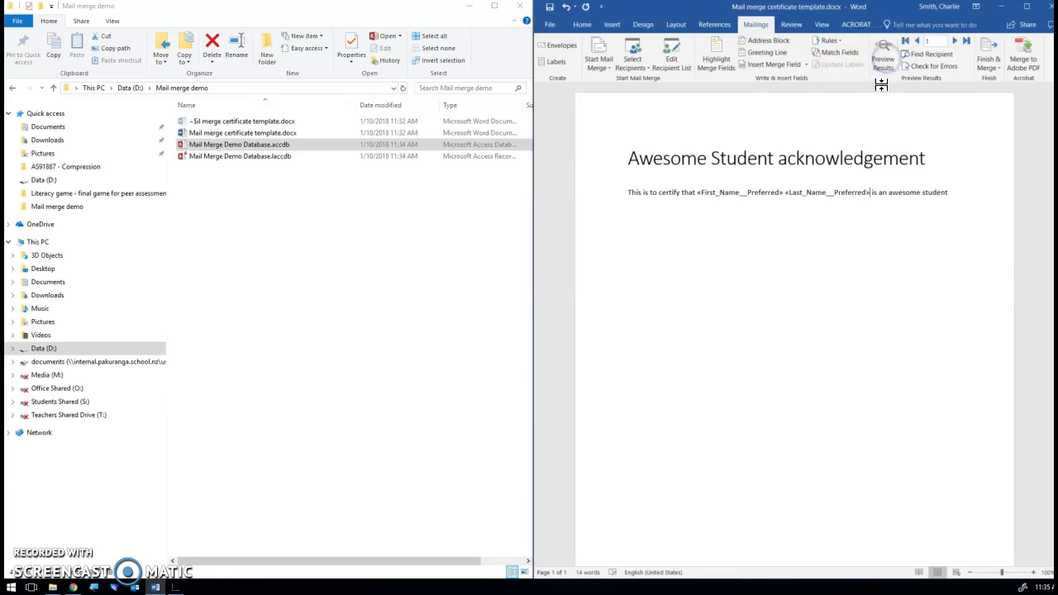
# - Make the first name and last name merge fields bold and preview the merged result
pyautogui.click(726, 192)
pyautogui.click(670, 193)
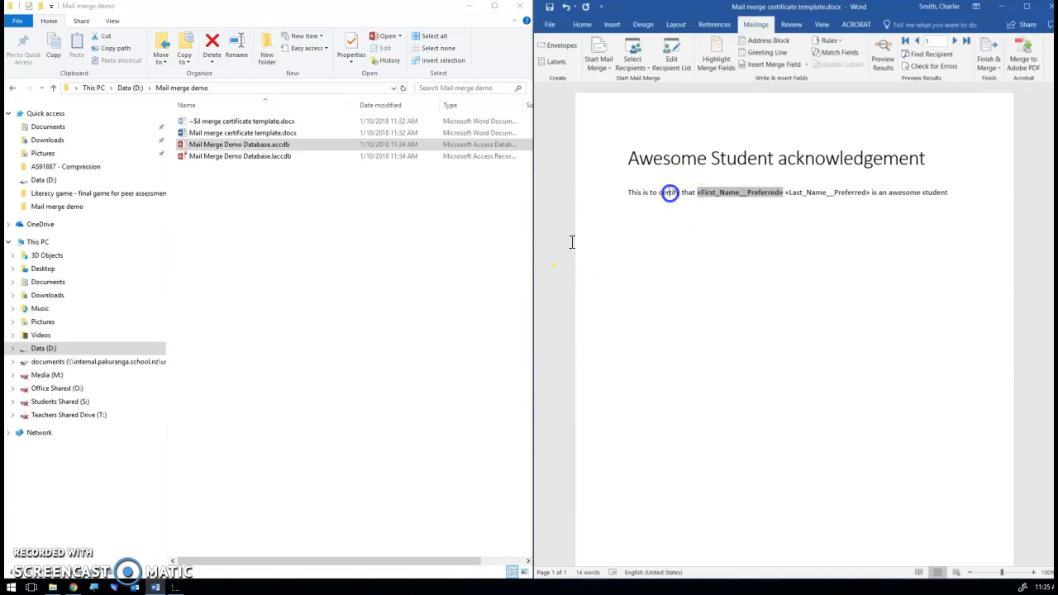
pyautogui.moveTo(697, 192); pyautogui.dragTo(830, 190)
pyautogui.hotkey('ctrl', 'b')
pyautogui.click(885, 56)
pyautogui.click(797, 199)
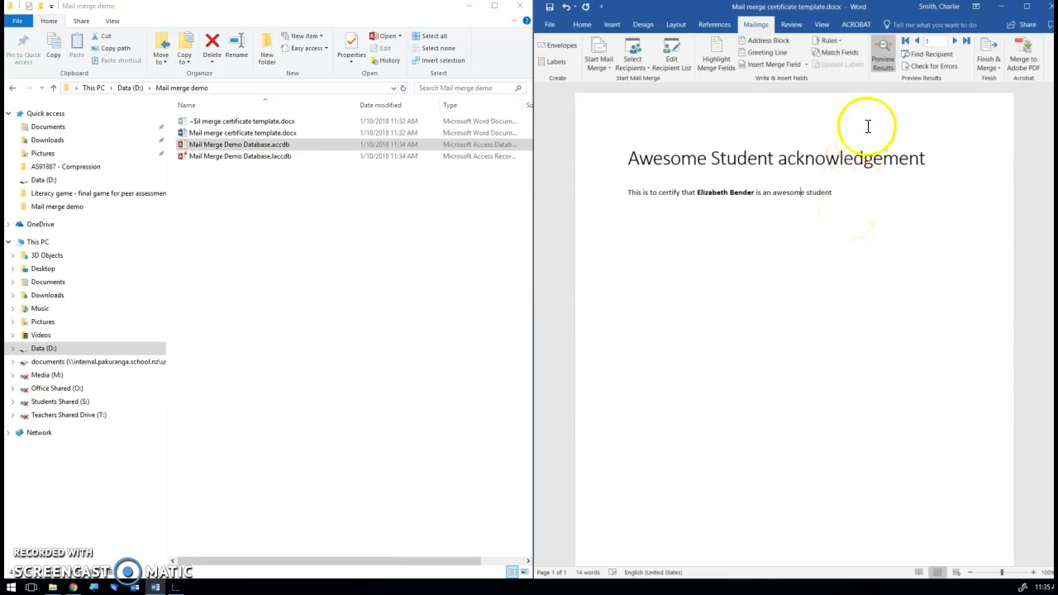
# - Browse forward and back through the previewed student records and compare the merged text with the field codes
pyautogui.click(954, 41)
pyautogui.click(954, 41)
pyautogui.click(954, 41)
pyautogui.click(955, 41)
pyautogui.click(954, 41)
pyautogui.click(954, 41)
pyautogui.click(916, 40)
pyautogui.click(916, 40)
pyautogui.click(916, 40)
pyautogui.click(917, 40)
pyautogui.click(916, 40)
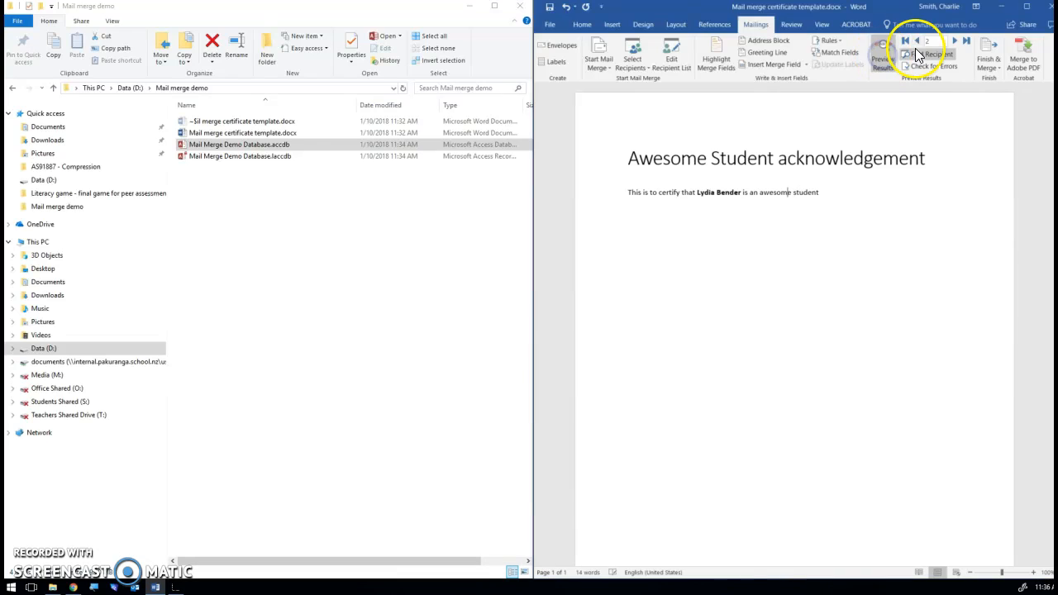
pyautogui.click(874, 69)
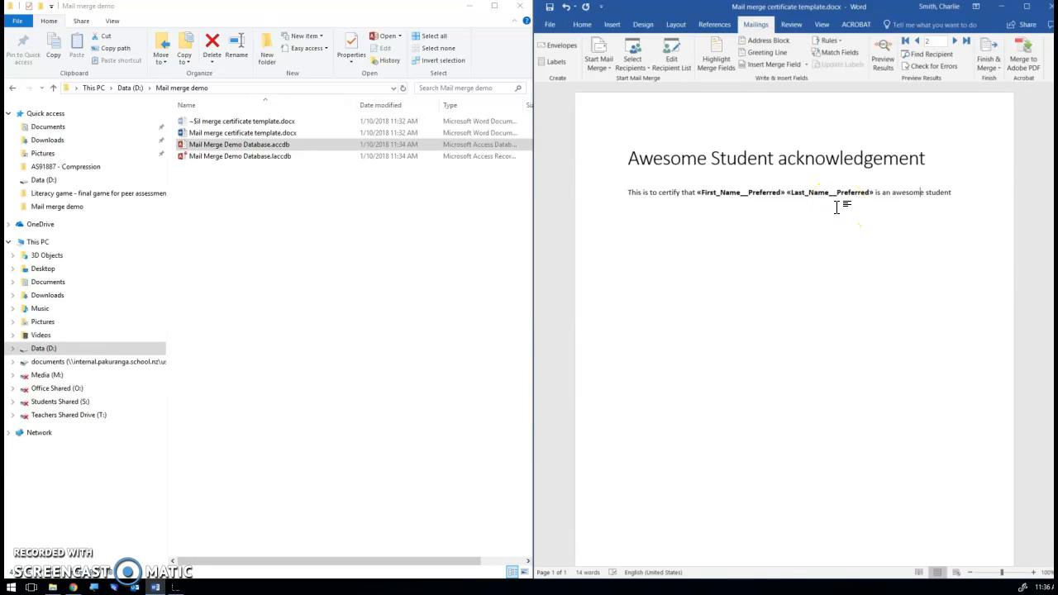
pyautogui.click(882, 60)
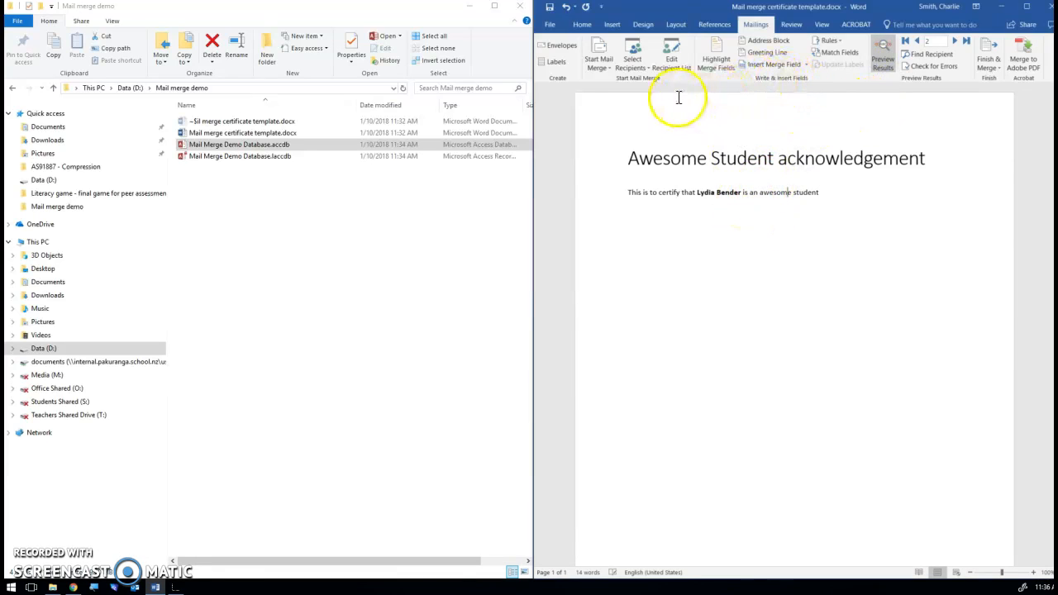
# - Finish the merge as individual editable documents, limiting it to records 1 to 10
pyautogui.click(988, 63)
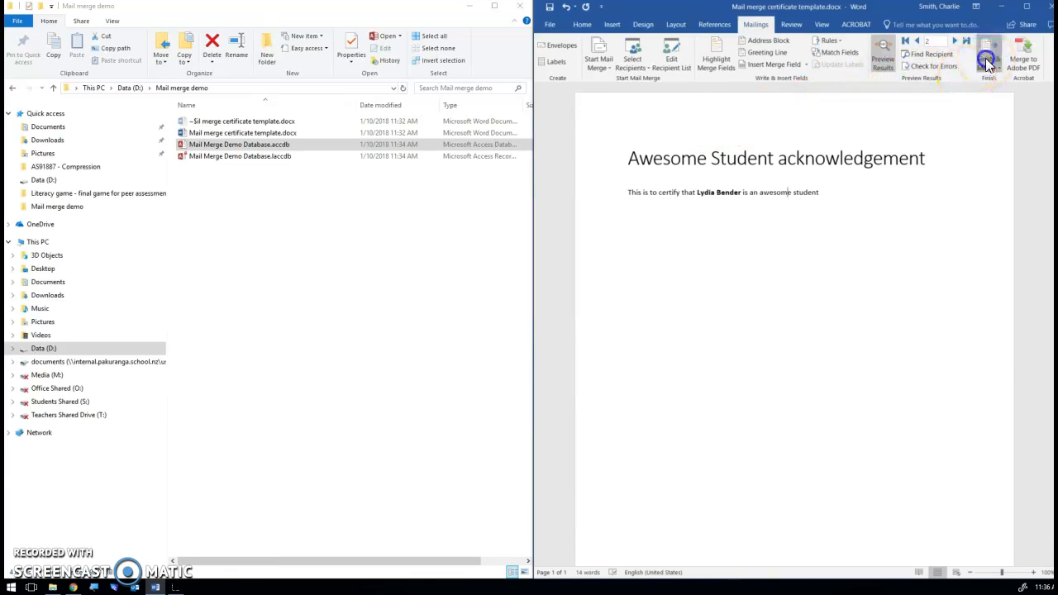
pyautogui.click(980, 81)
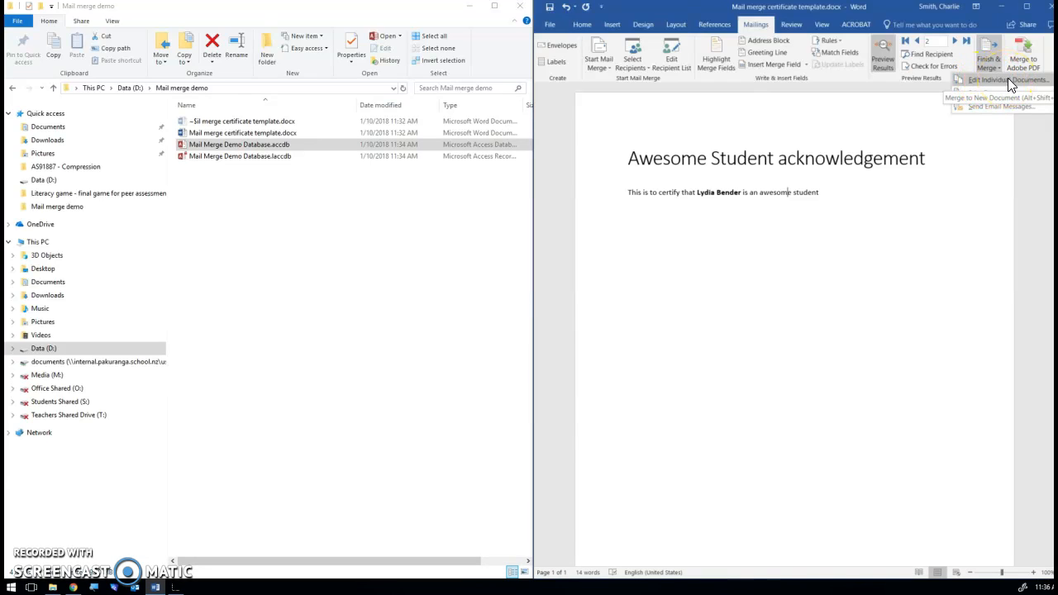
pyautogui.click(1007, 79)
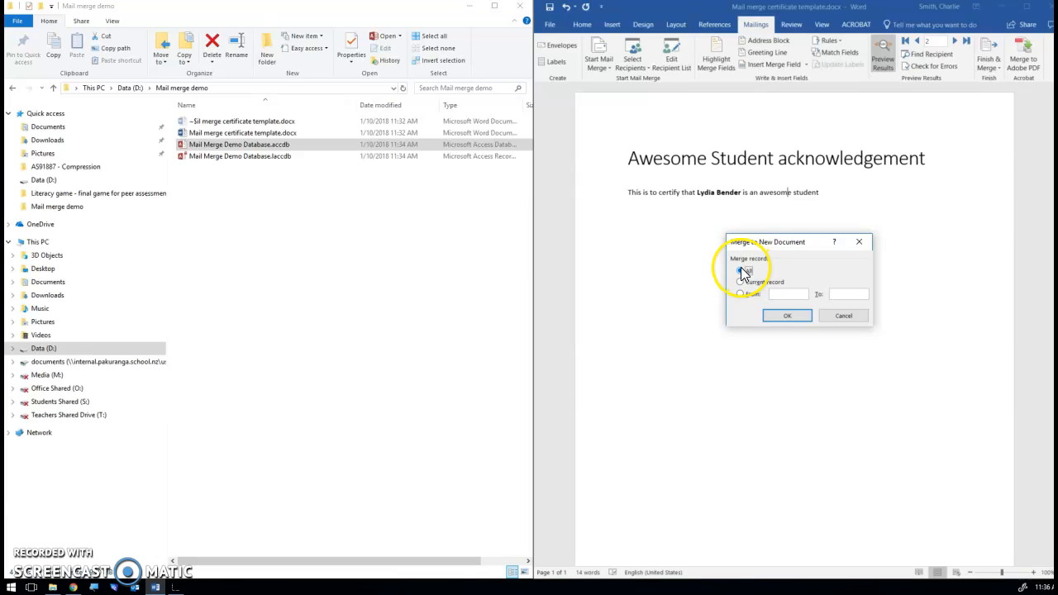
pyautogui.click(739, 294)
pyautogui.write('1')
pyautogui.click(859, 291)
pyautogui.write('1')
pyautogui.click(789, 317)
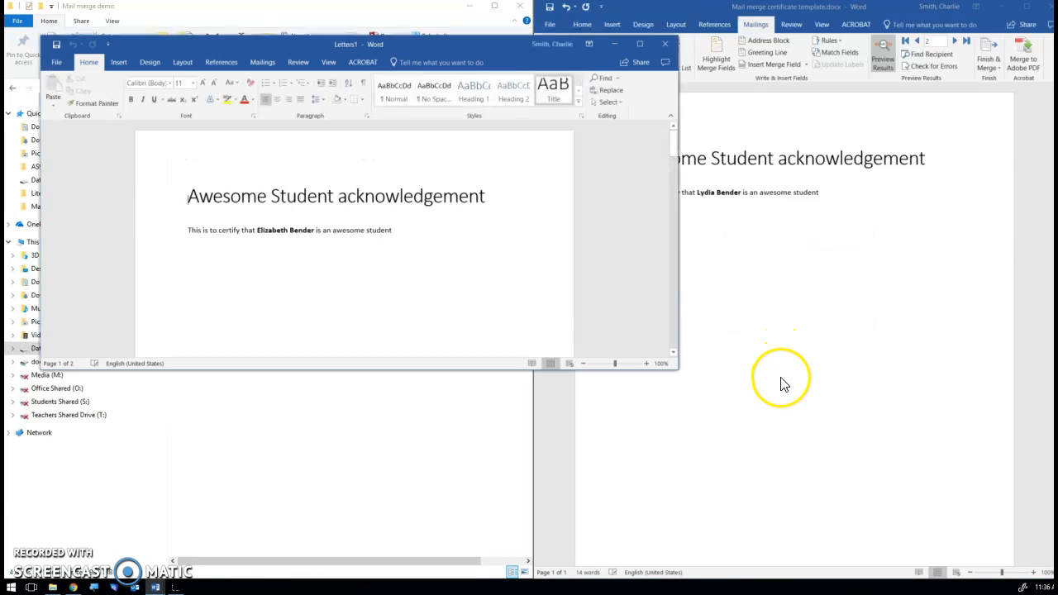
# - Look through the merged document's pages to check the student name on each certificate
pyautogui.moveTo(476, 47); pyautogui.dragTo(647, 82)
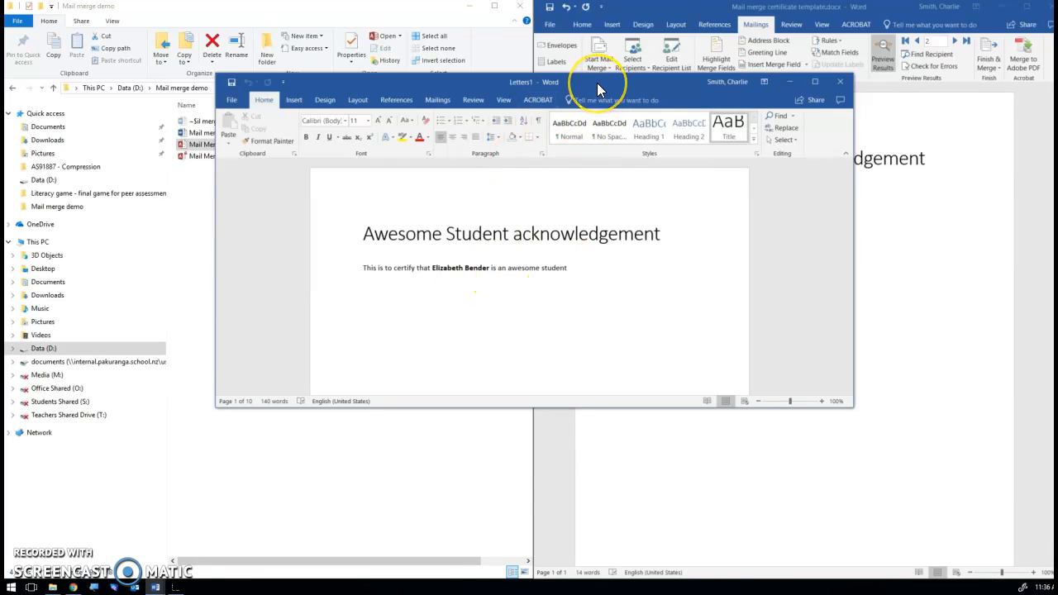
pyautogui.scroll(-3, 611, 247)
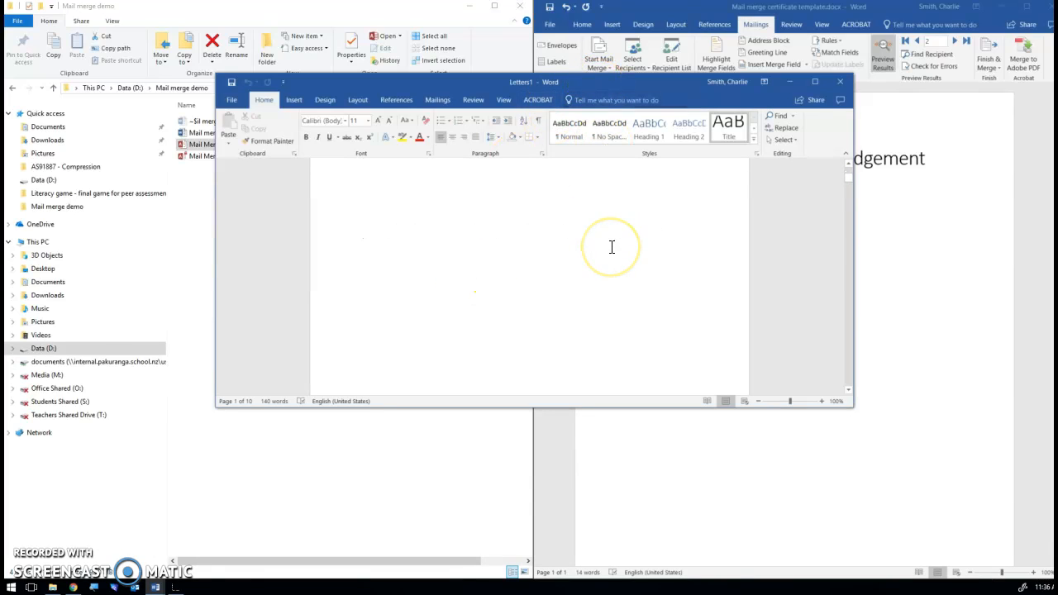
pyautogui.scroll(-10, 611, 246)
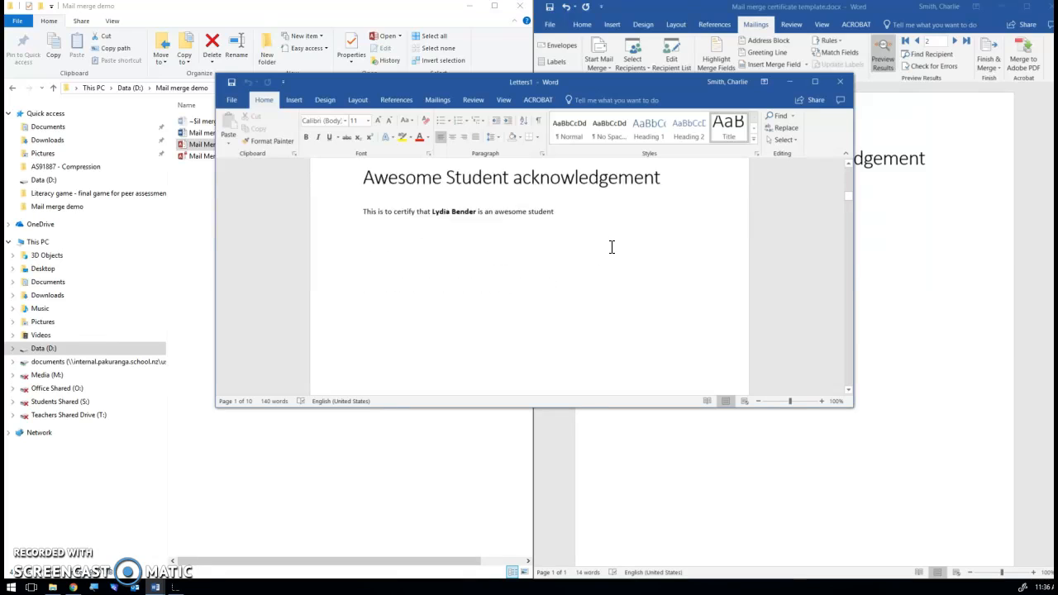
pyautogui.scroll(-10, 612, 247)
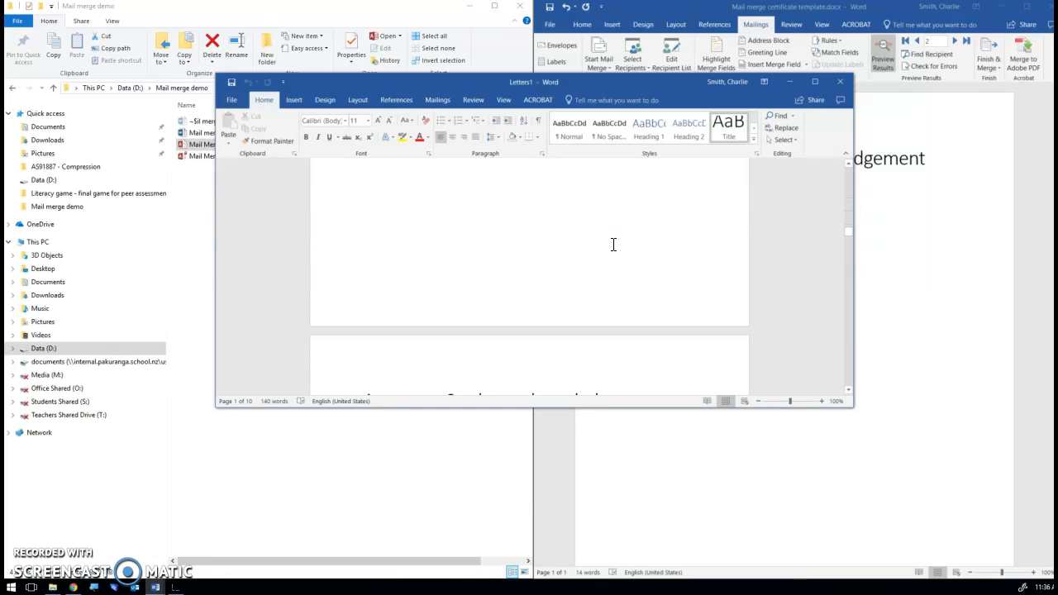
pyautogui.scroll(-10, 613, 245)
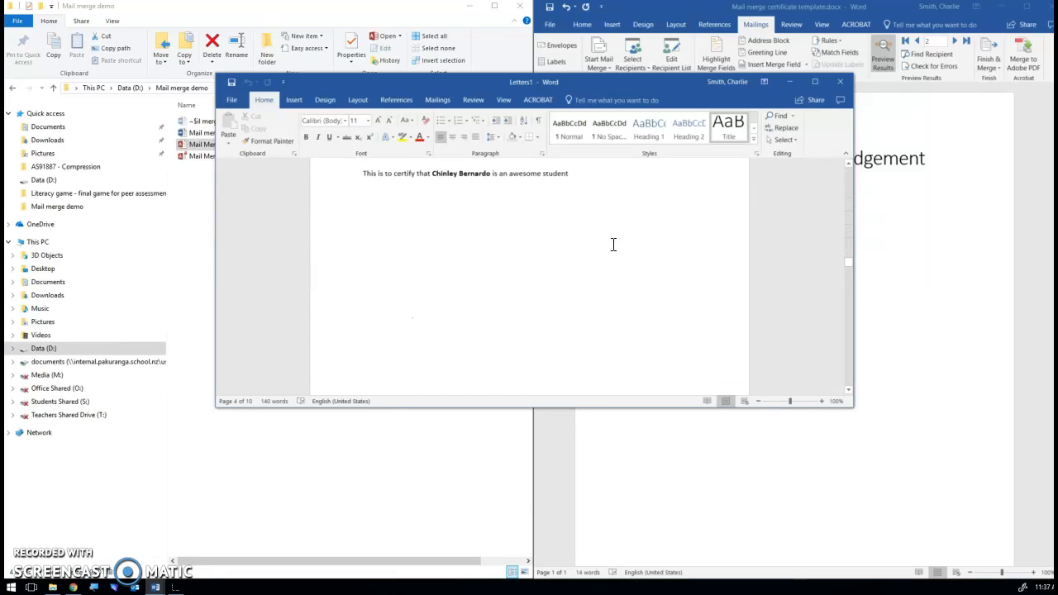
# - Check the student names on the remaining merged certificates and close the merged document without saving it
pyautogui.scroll(-10, 613, 244)
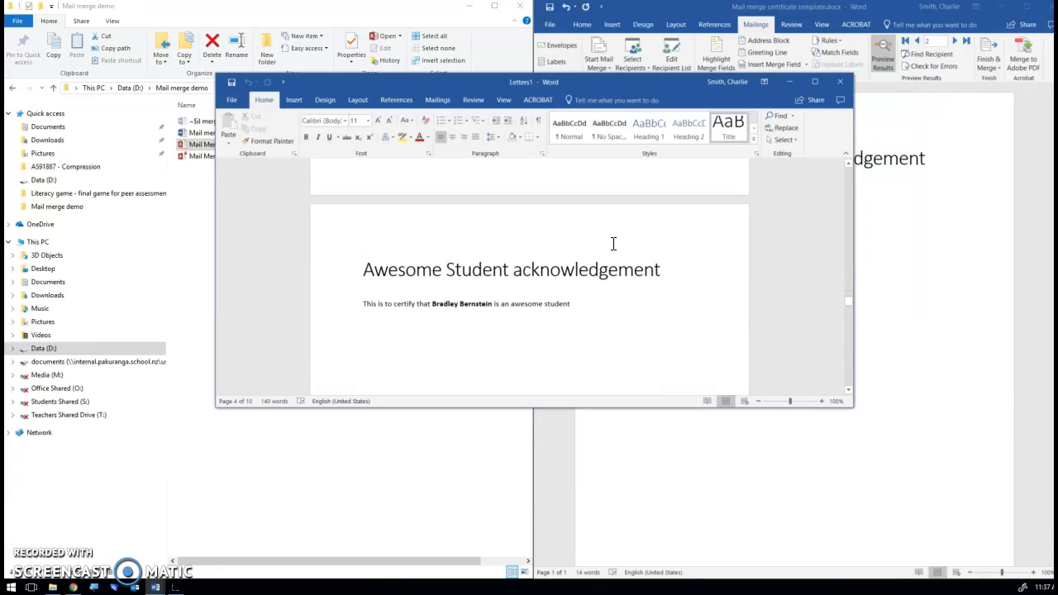
pyautogui.scroll(-8, 615, 244)
pyautogui.moveTo(847, 341); pyautogui.dragTo(843, 170)
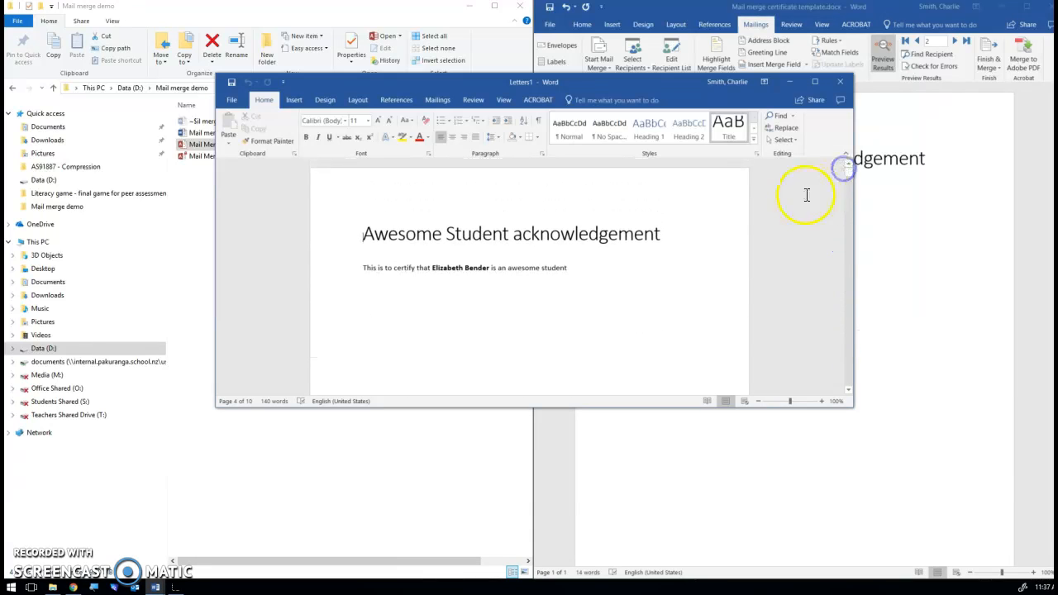
pyautogui.click(694, 337)
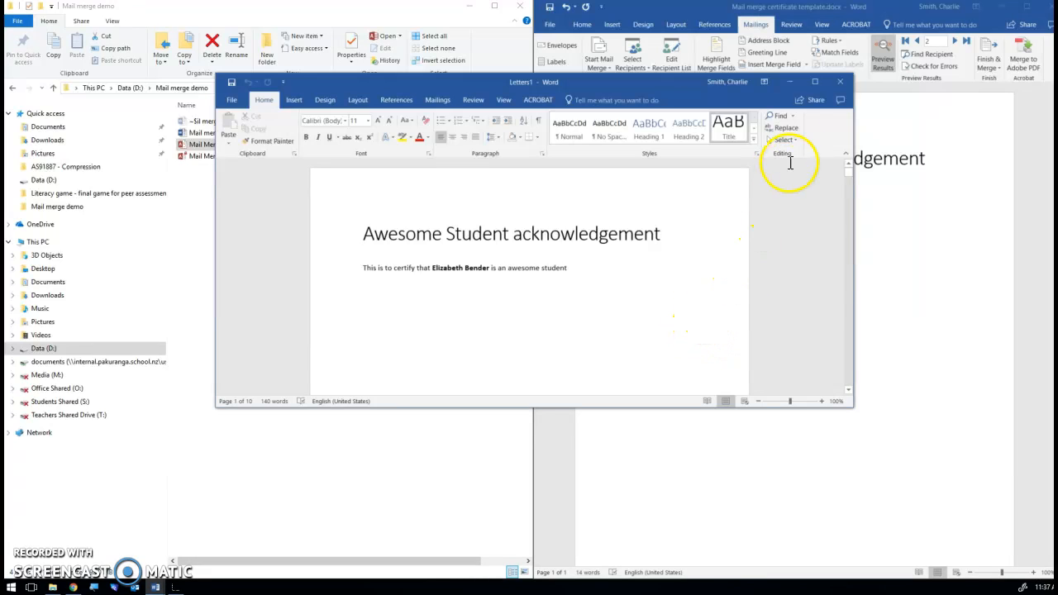
pyautogui.click(839, 82)
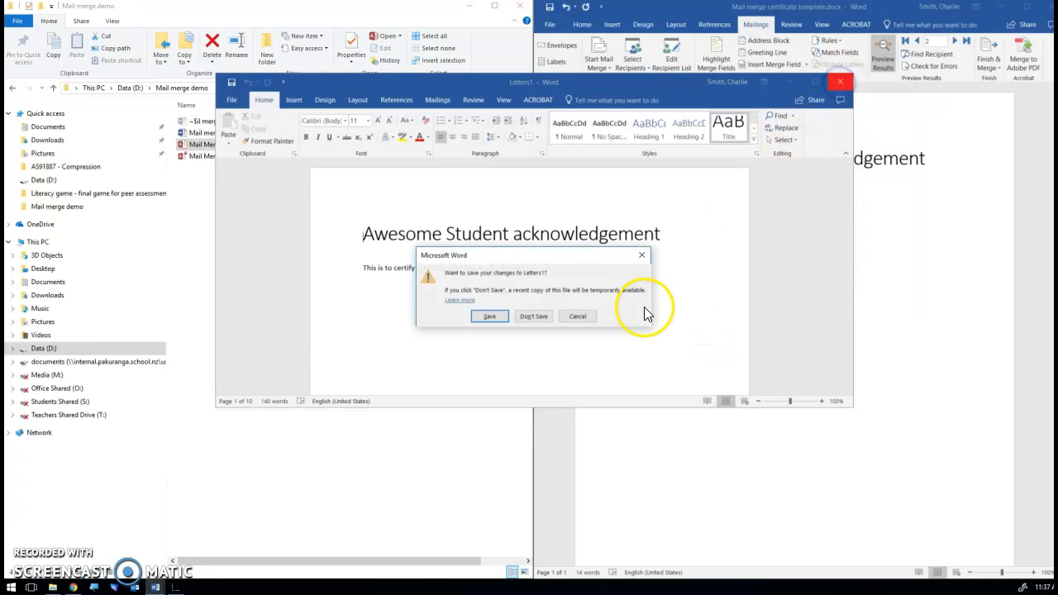
pyautogui.click(534, 316)
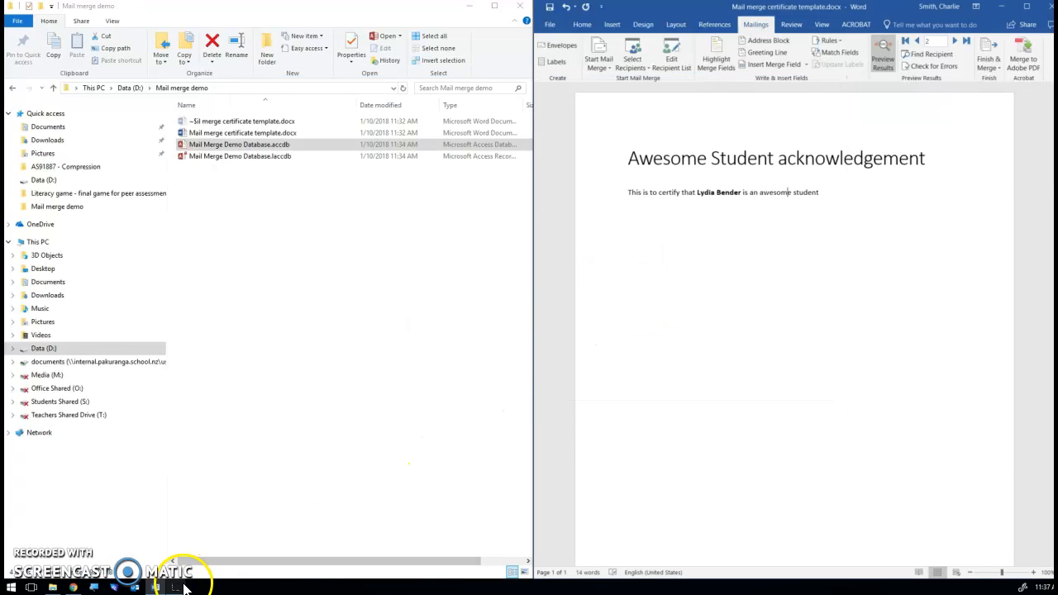
# - Open Mail Merge Demo Database.accdb in Access and compare the tblStudents and tblTutorGroups tables with the Word certificate
pyautogui.click(218, 147)
pyautogui.doubleClick(233, 147)
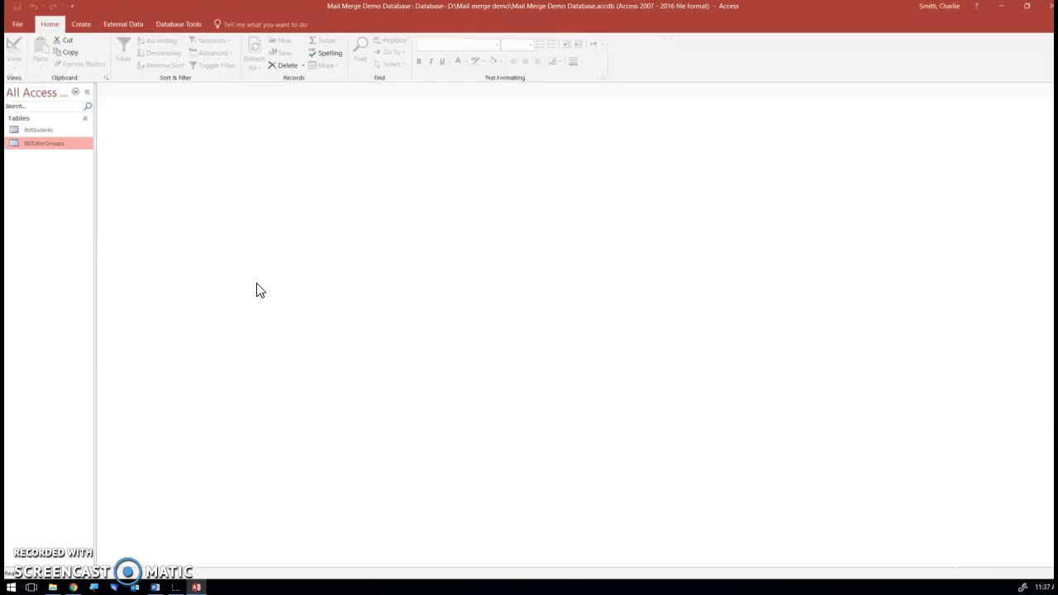
pyautogui.click(39, 130)
pyautogui.doubleClick(45, 130)
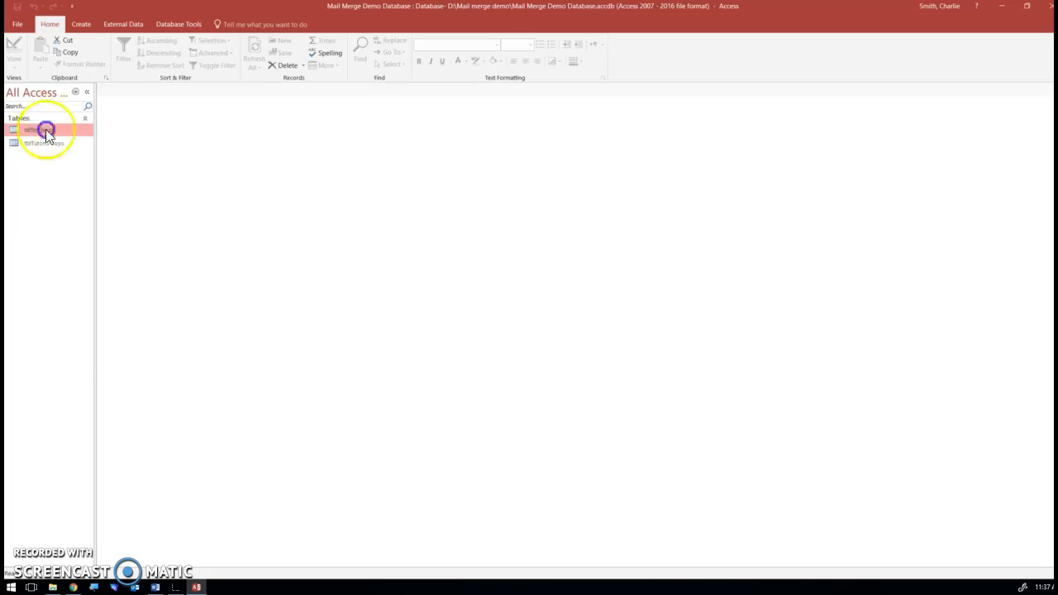
pyautogui.doubleClick(46, 140)
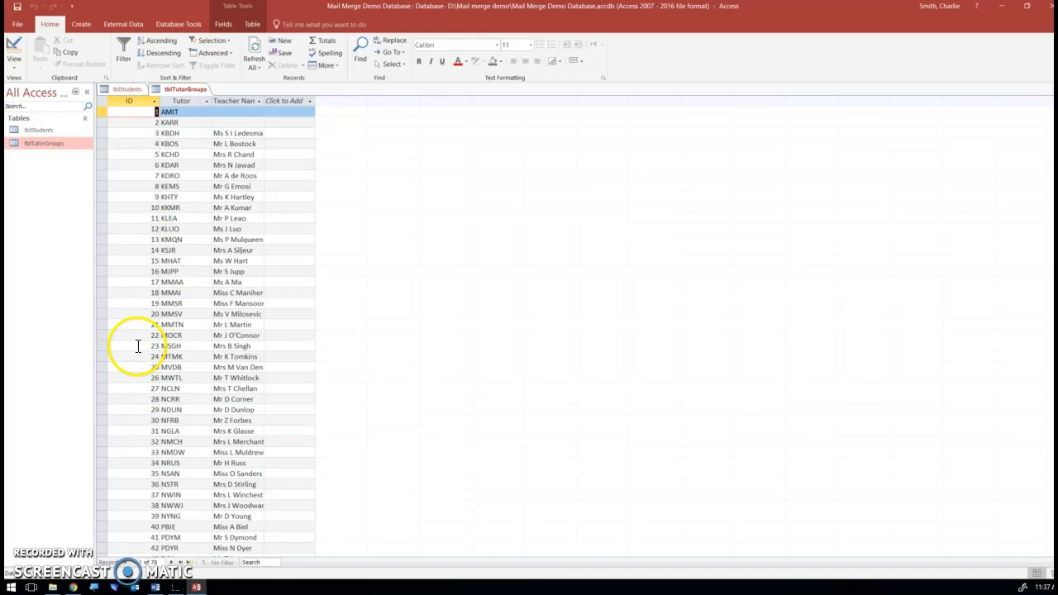
pyautogui.doubleClick(46, 130)
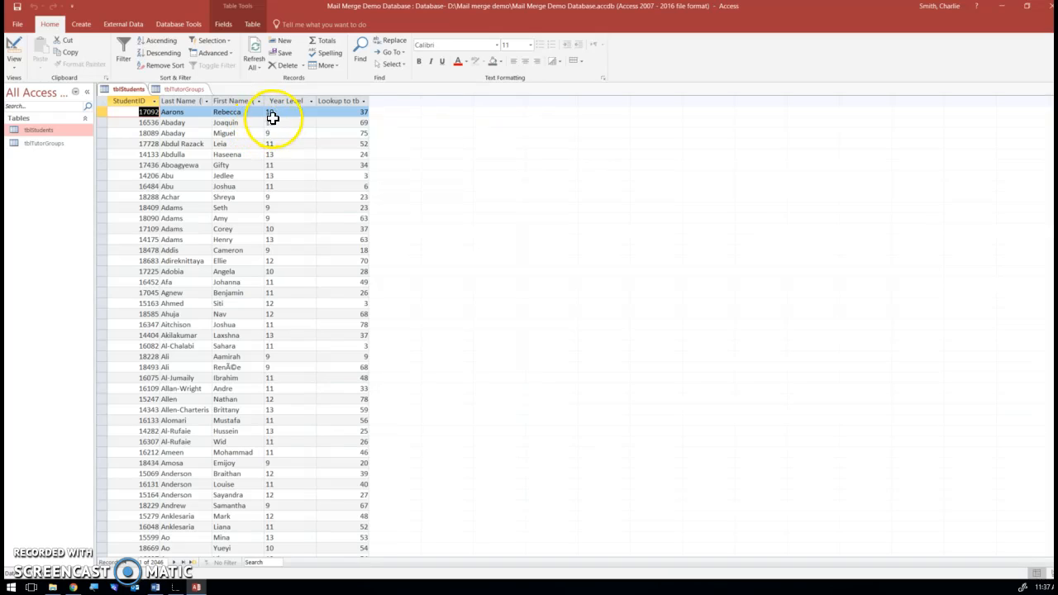
pyautogui.doubleClick(41, 143)
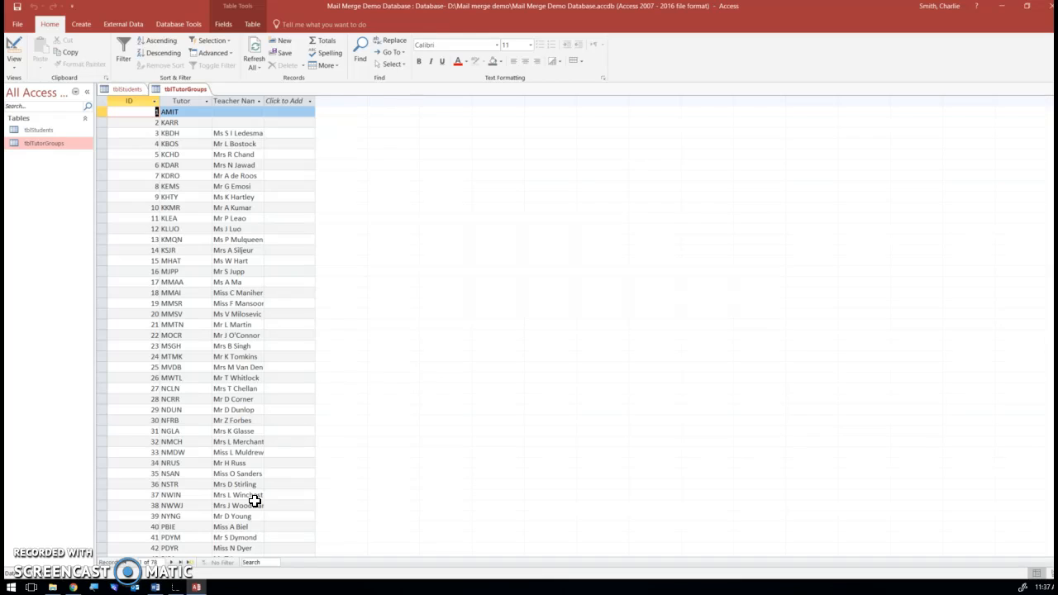
pyautogui.click(155, 586)
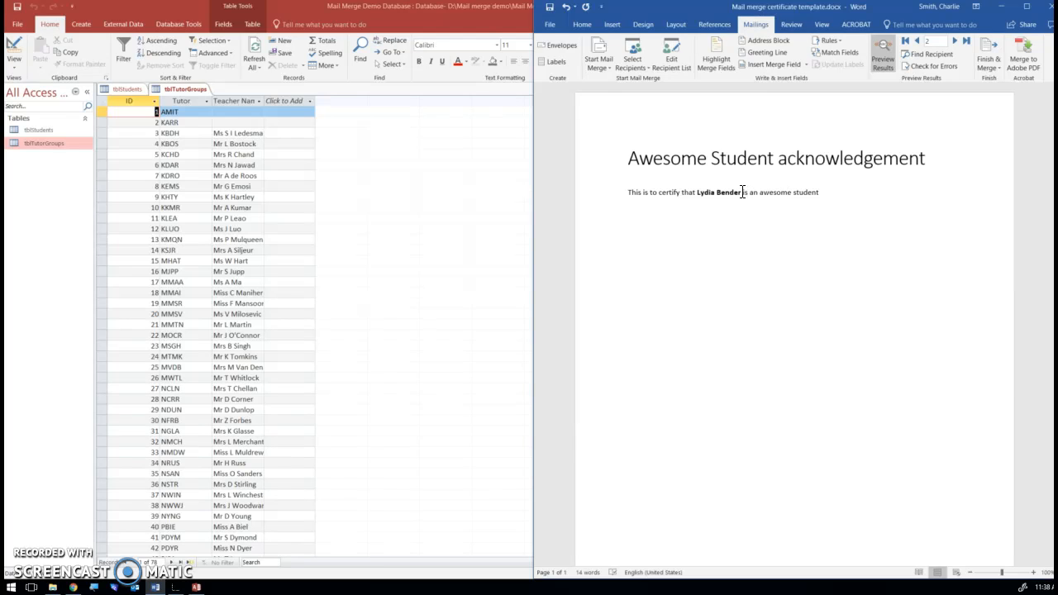
# - Create a query design in Access with tblStudents and tblTutorGroups, joining tblTutorGroups_ID to ID, and enlarge the tblStudents field list
pyautogui.click(38, 161)
pyautogui.rightClick(38, 163)
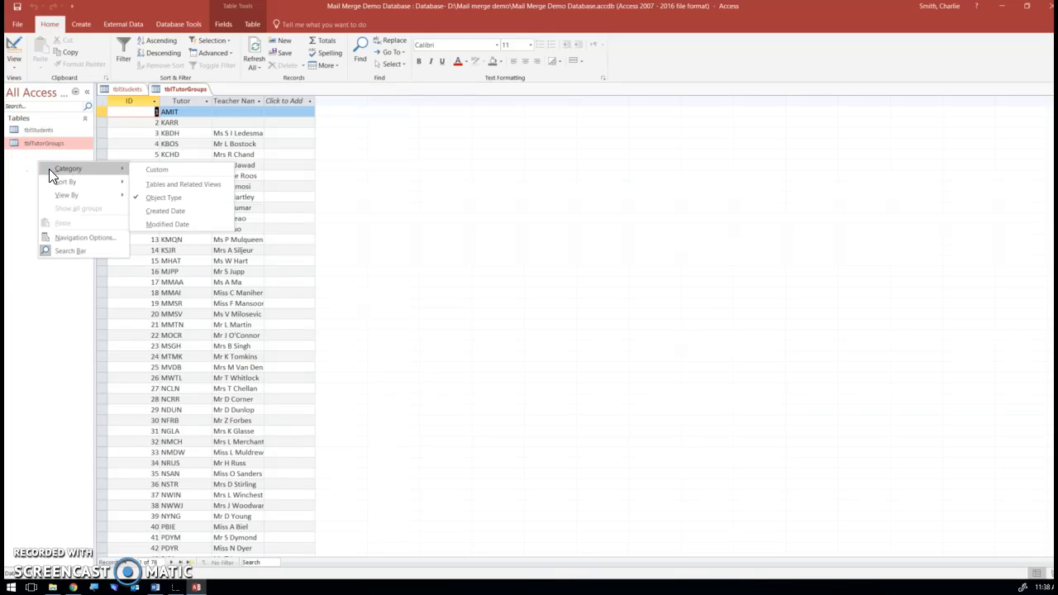
pyautogui.click(82, 23)
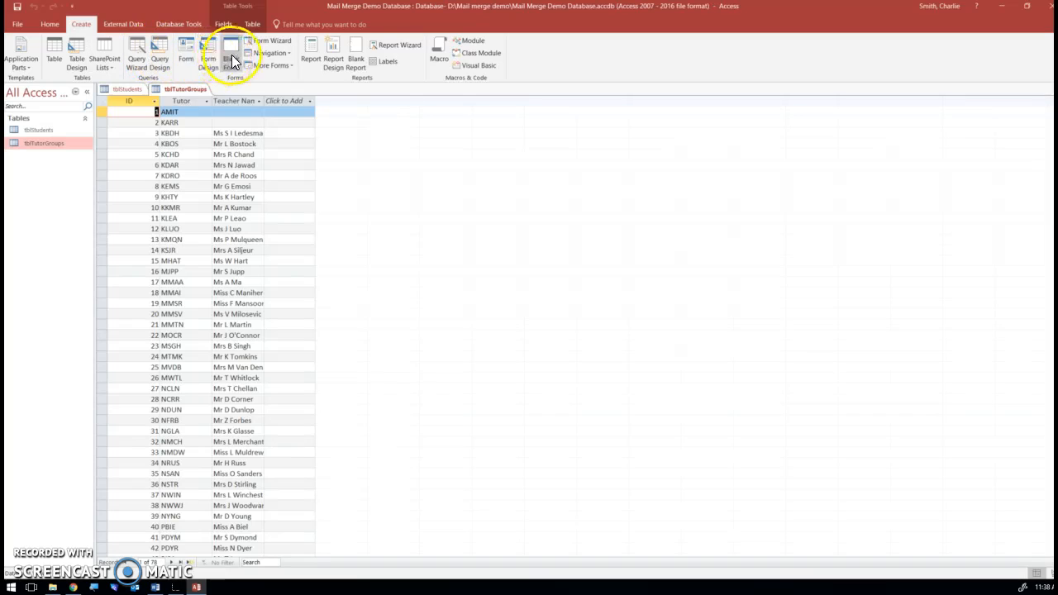
pyautogui.click(159, 51)
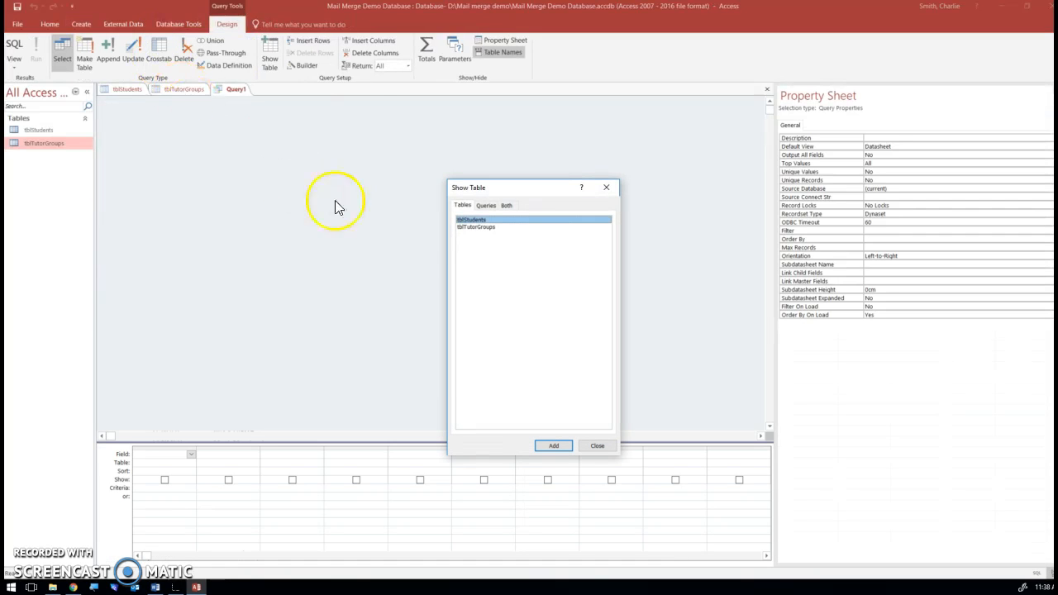
pyautogui.doubleClick(470, 226)
pyautogui.doubleClick(475, 227)
pyautogui.click(597, 446)
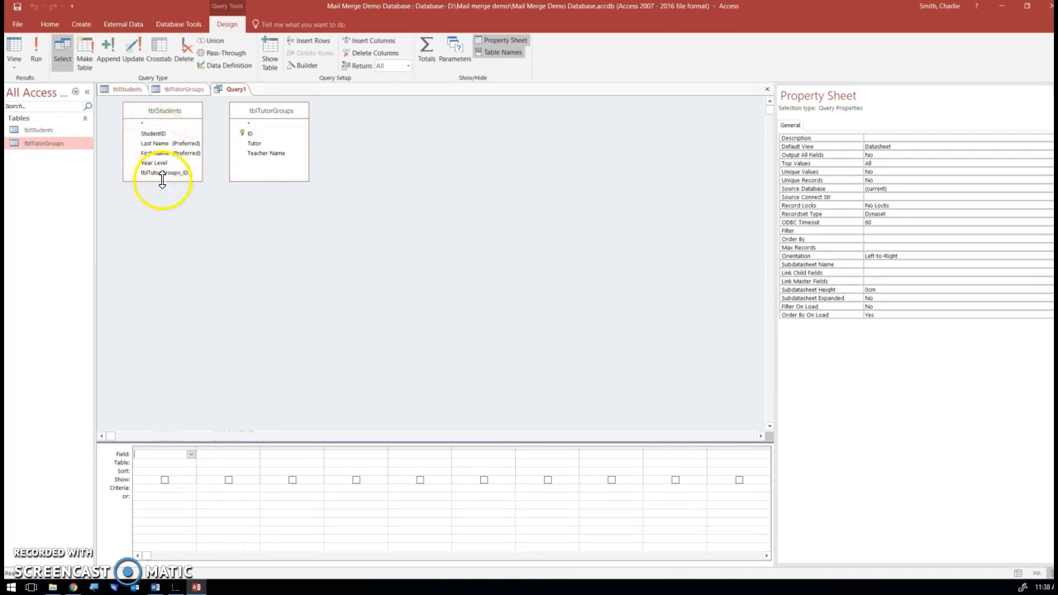
pyautogui.moveTo(163, 176); pyautogui.dragTo(249, 134)
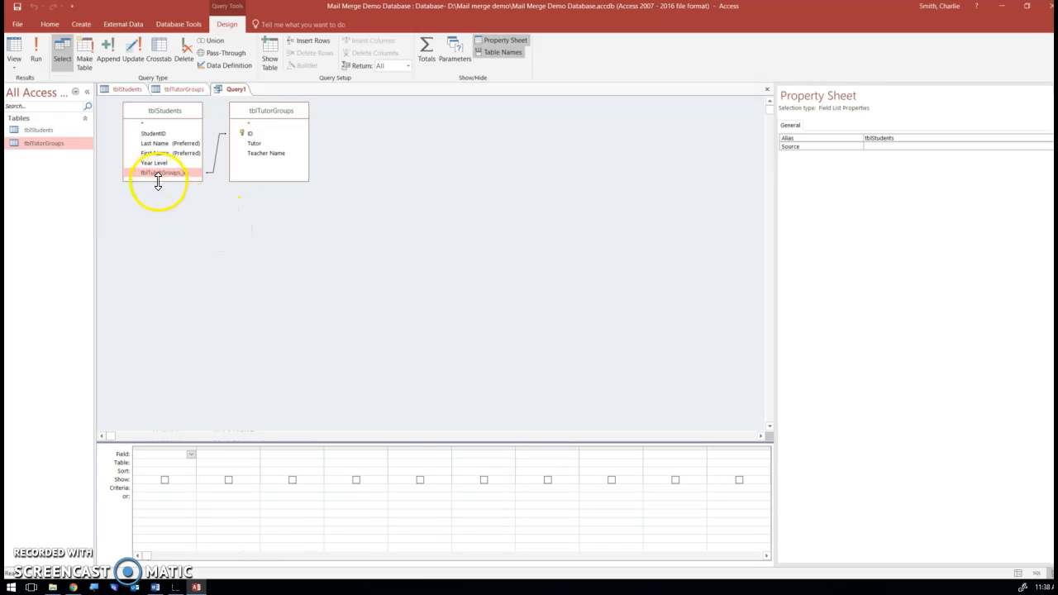
pyautogui.moveTo(158, 181); pyautogui.dragTo(157, 208)
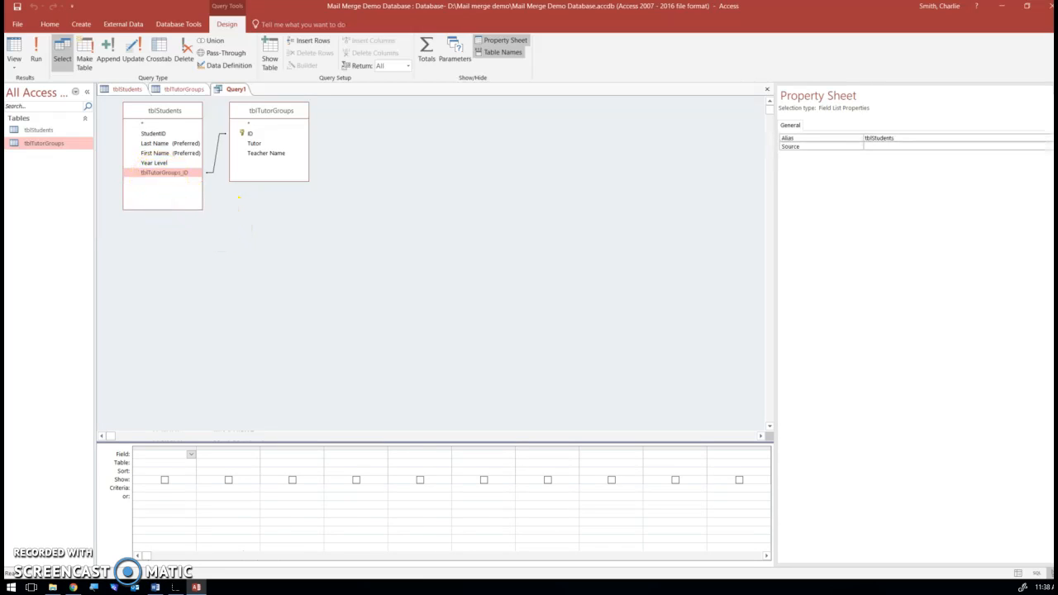
# - Add StudentID, Last Name (Preferred), First Name (Preferred), Year Level, Tutor and Teacher Name to the query
pyautogui.doubleClick(160, 134)
pyautogui.doubleClick(162, 144)
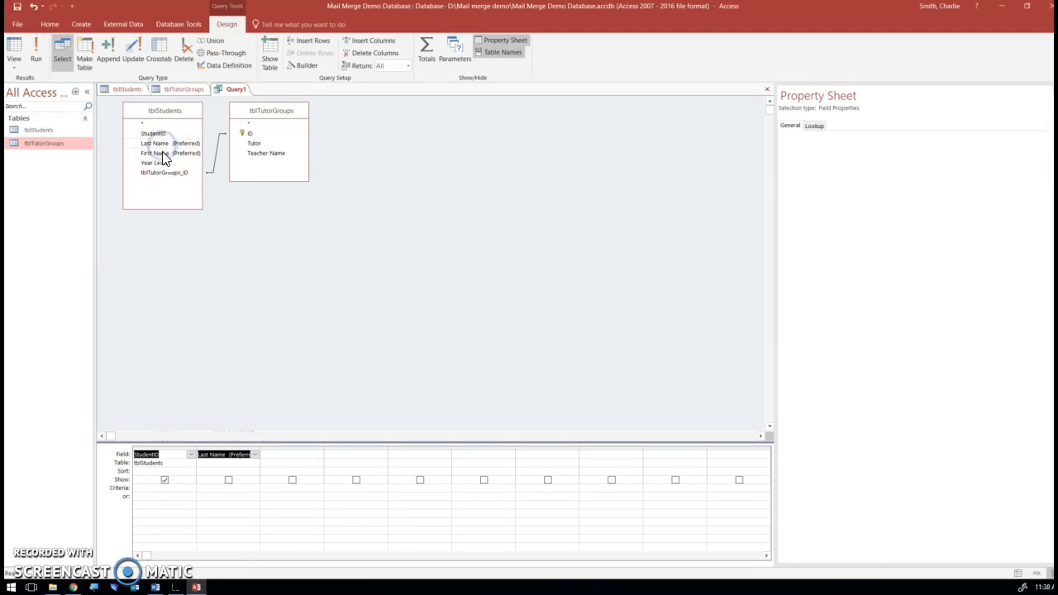
pyautogui.doubleClick(161, 153)
pyautogui.doubleClick(154, 162)
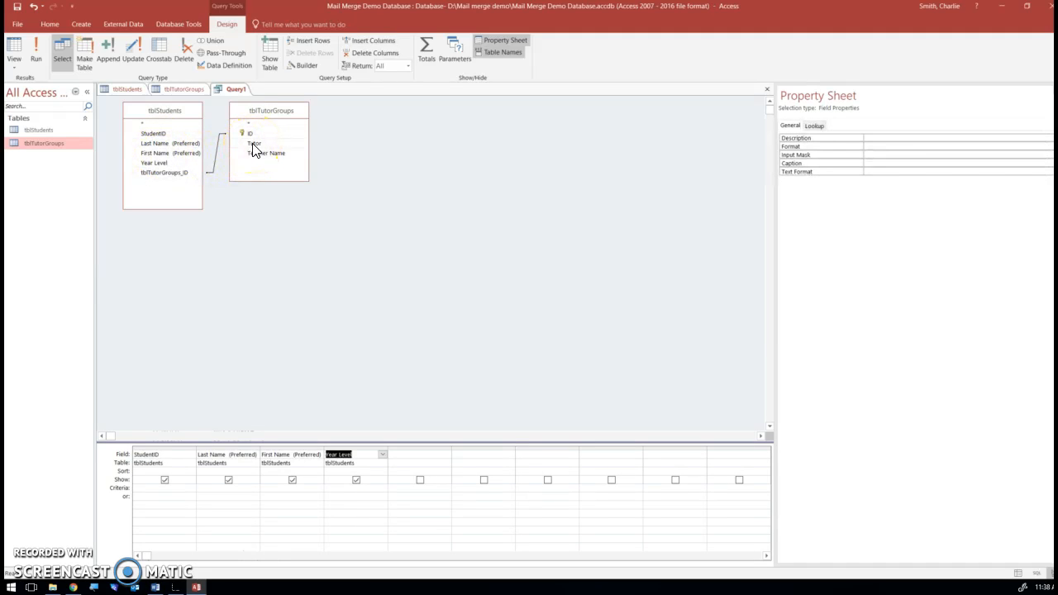
pyautogui.doubleClick(253, 144)
pyautogui.doubleClick(264, 153)
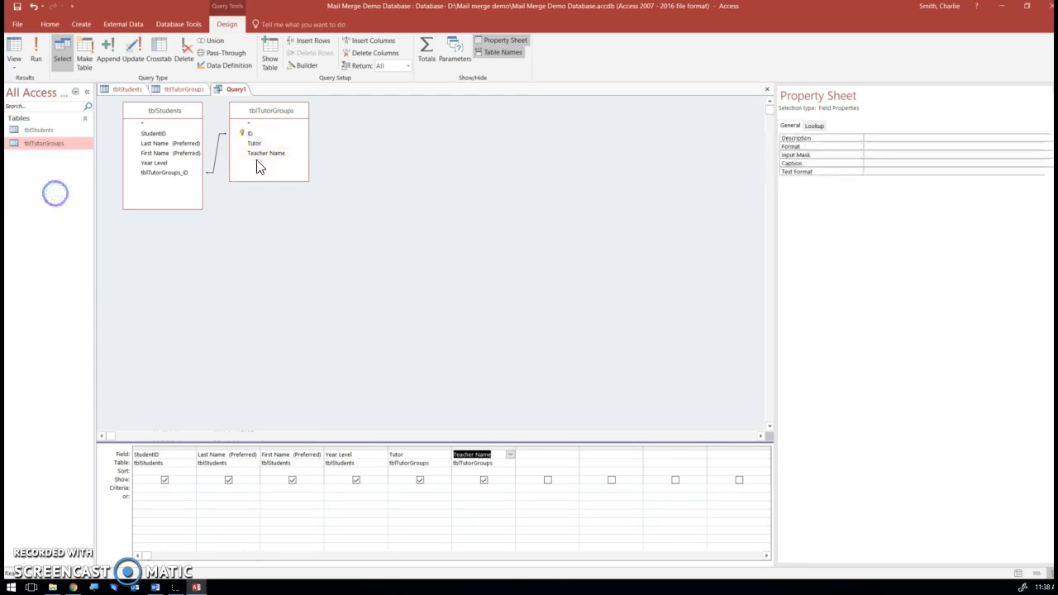
# - Show the query's results and look through the students with their tutor groups and teachers
pyautogui.click(11, 63)
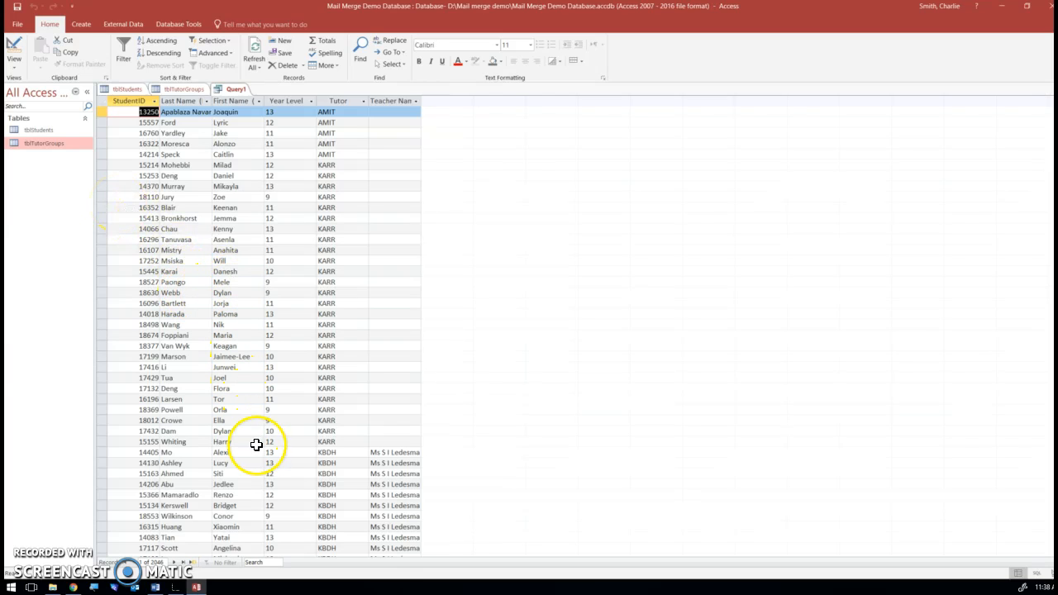
pyautogui.scroll(-6, 262, 456)
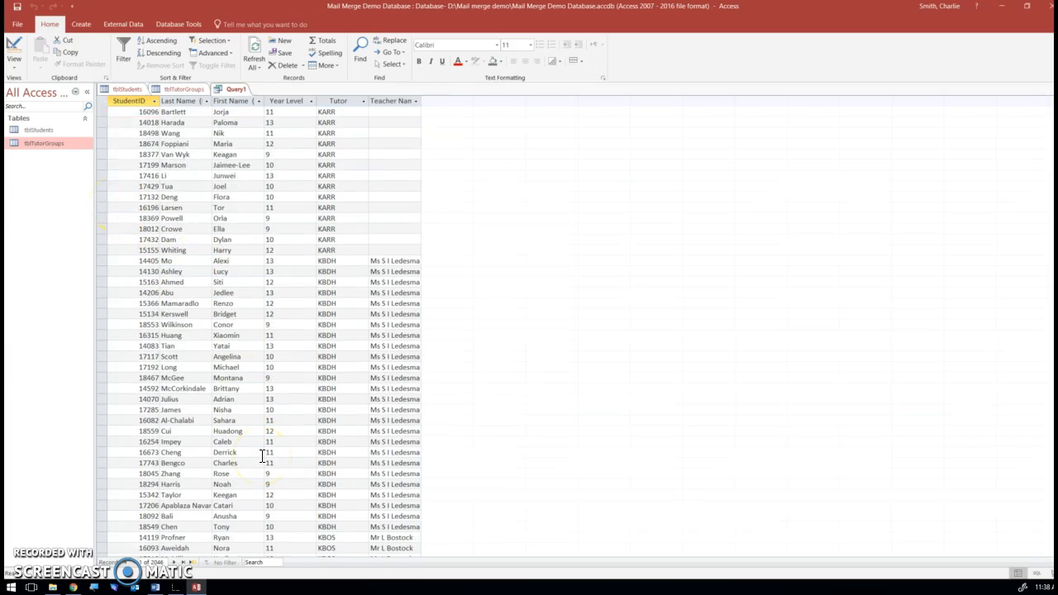
pyautogui.click(331, 394)
pyautogui.click(189, 389)
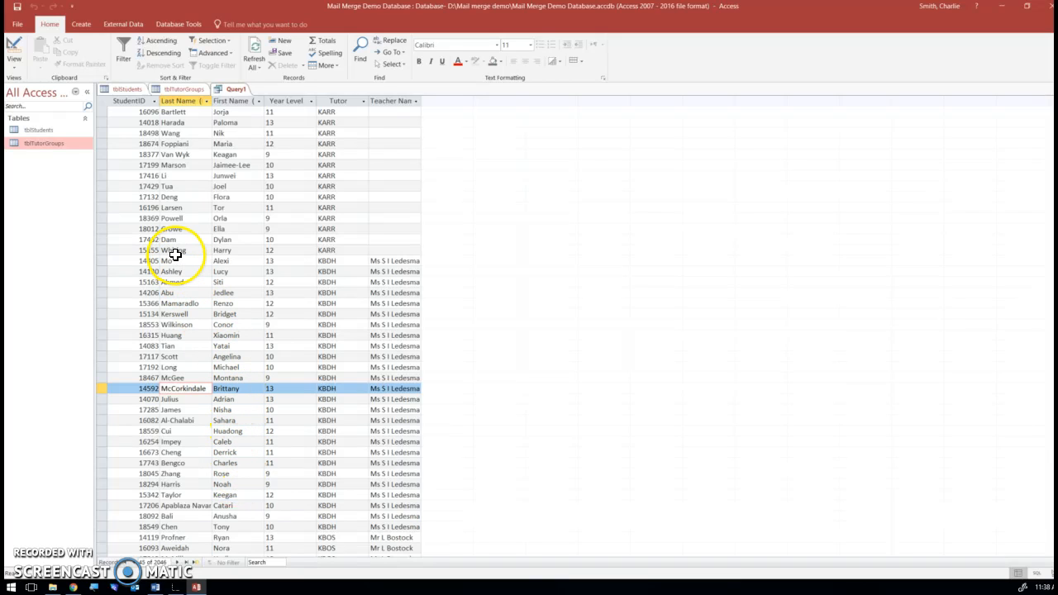
# - Save the query as qryStudentsWithTutorGroups and switch to the certificate template in Word
pyautogui.hotkey('ctrl', 's')
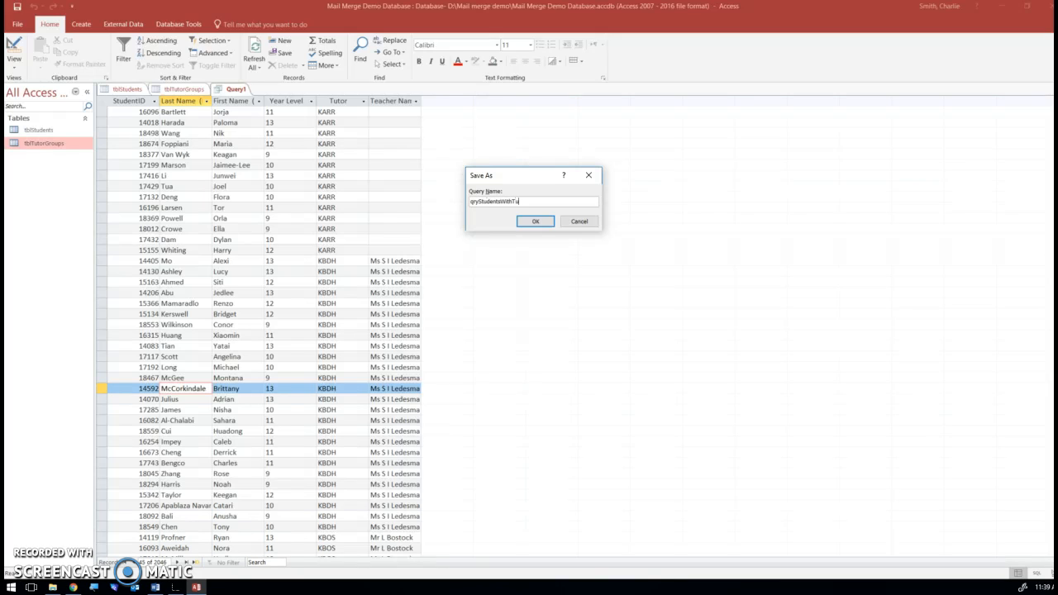
pyautogui.write('qryStudentsWithTutorGroups')
pyautogui.press('Return')
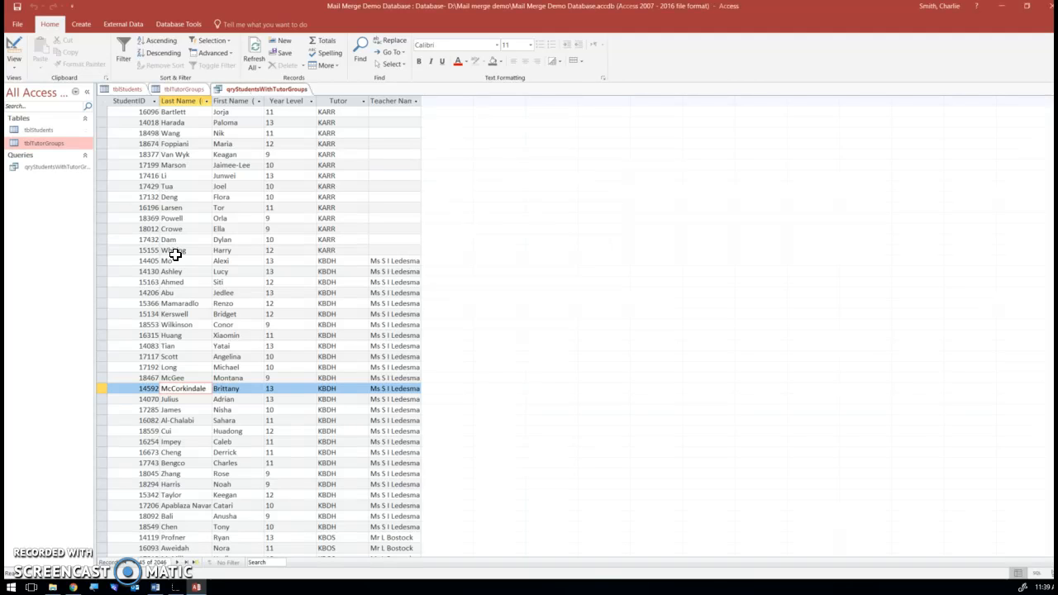
pyautogui.click(145, 585)
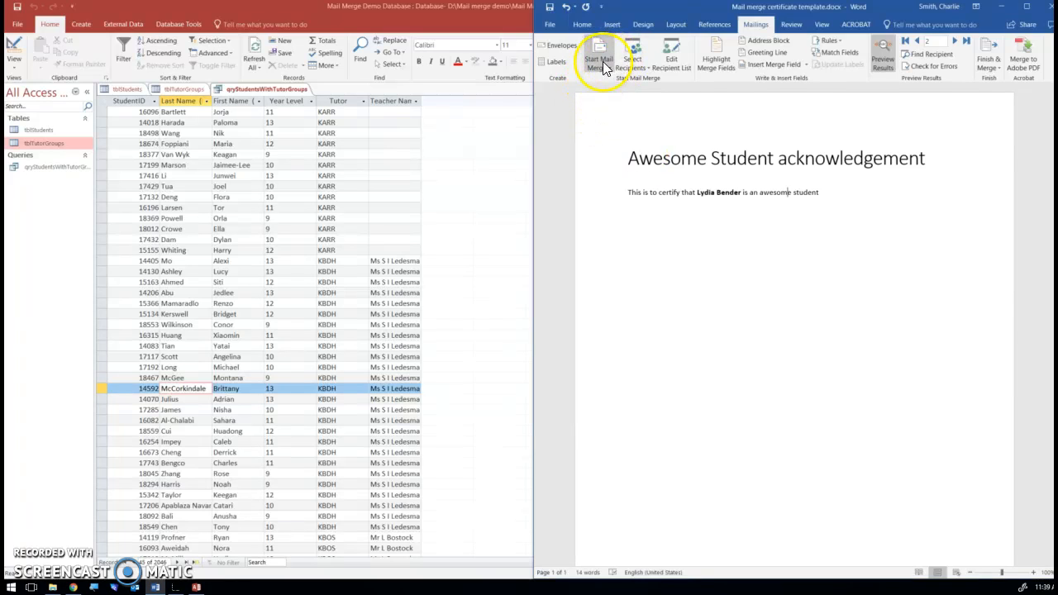
pyautogui.click(520, 78)
pyautogui.click(632, 62)
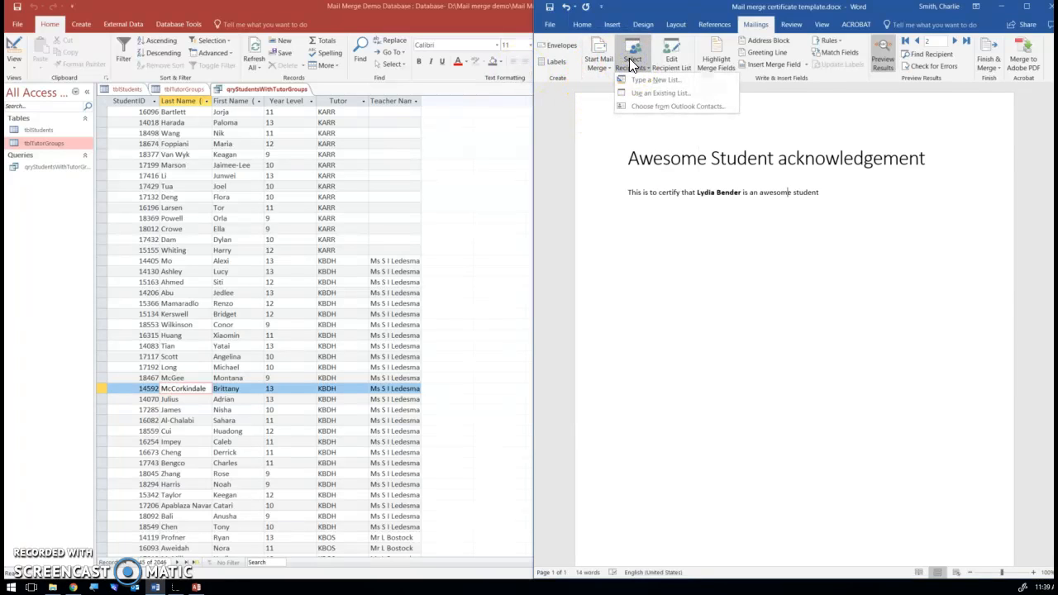
pyautogui.click(640, 93)
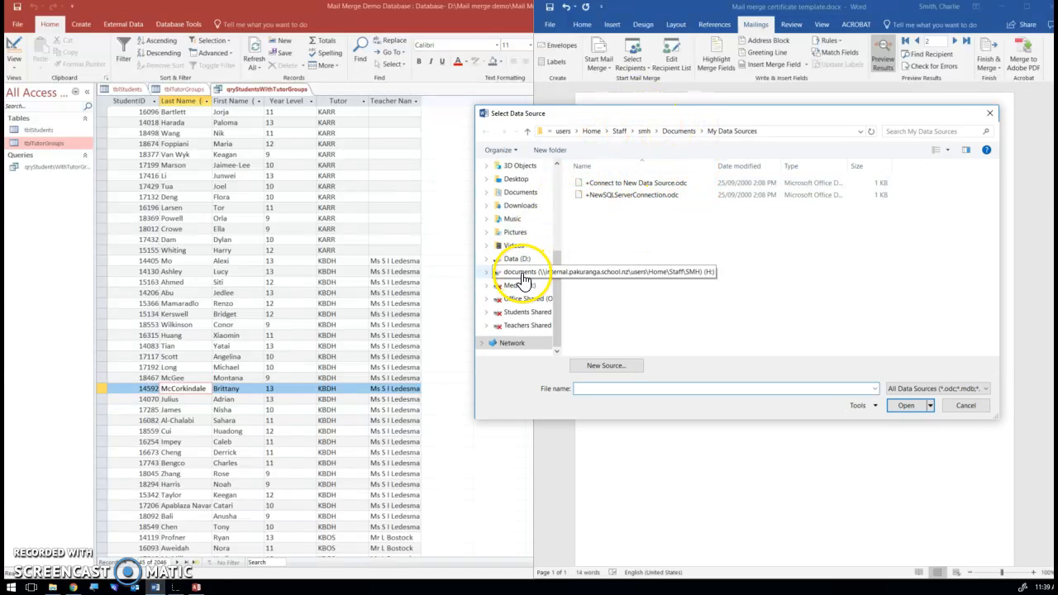
pyautogui.click(516, 258)
pyautogui.doubleClick(626, 197)
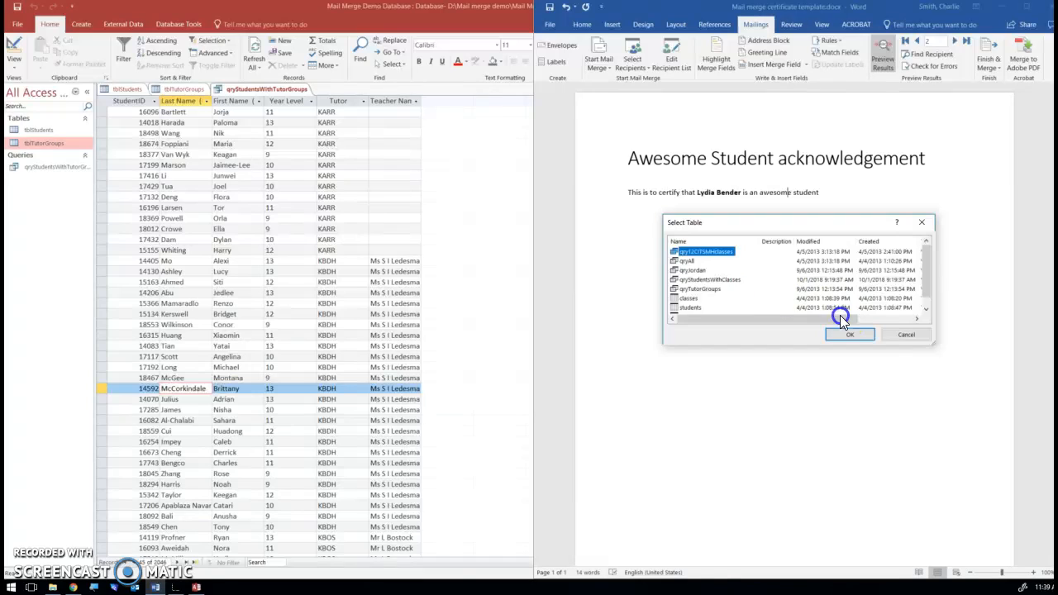
pyautogui.click(909, 335)
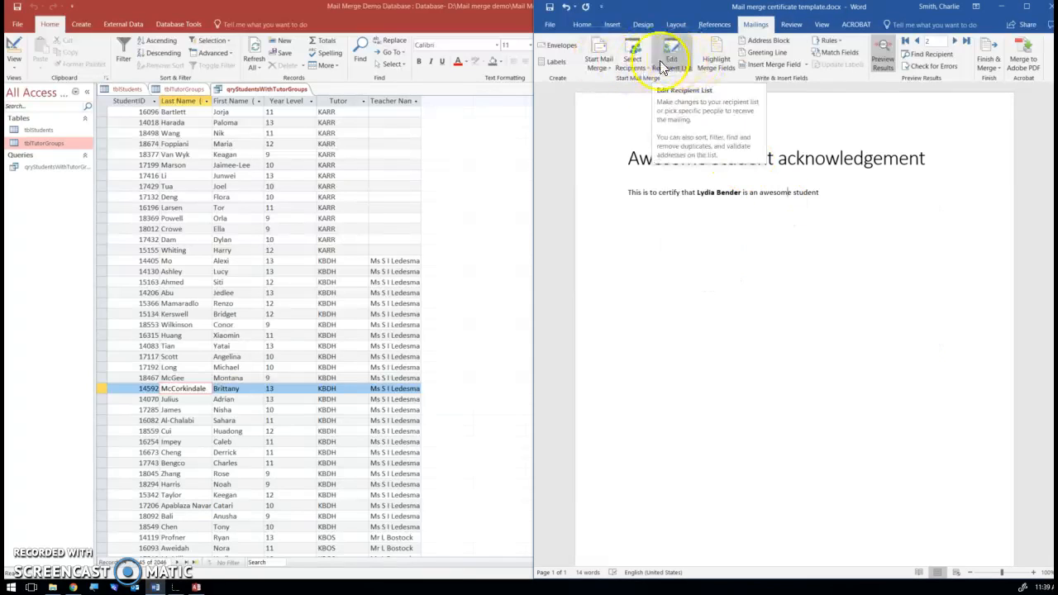
# - Set the mail merge recipients to qryStudentsWithTutorGroups from the database in the Mail merge demo folder on Data (D:)
pyautogui.click(632, 59)
pyautogui.click(643, 91)
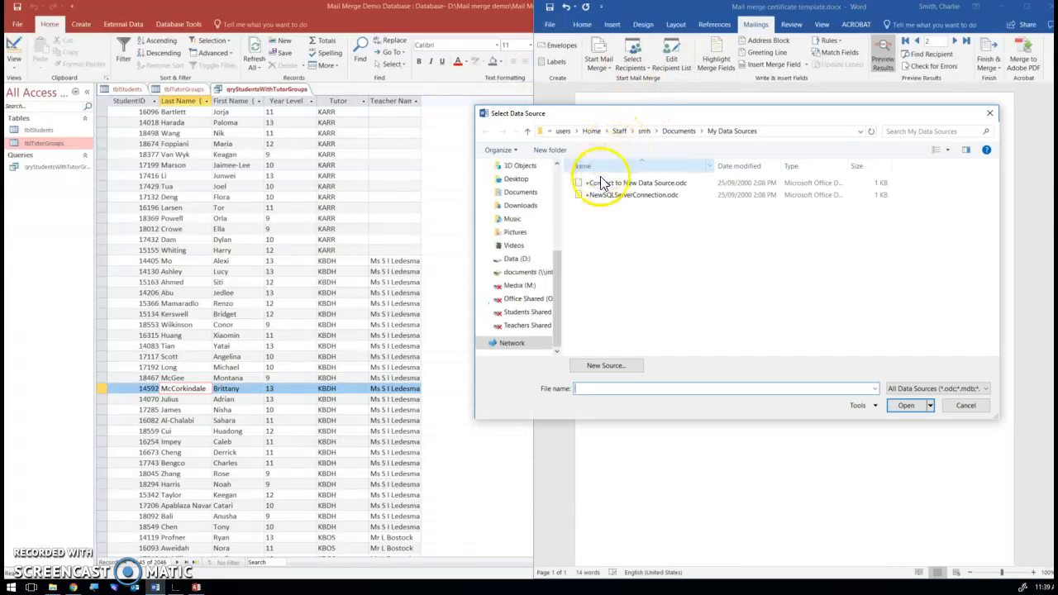
pyautogui.click(515, 260)
pyautogui.doubleClick(611, 291)
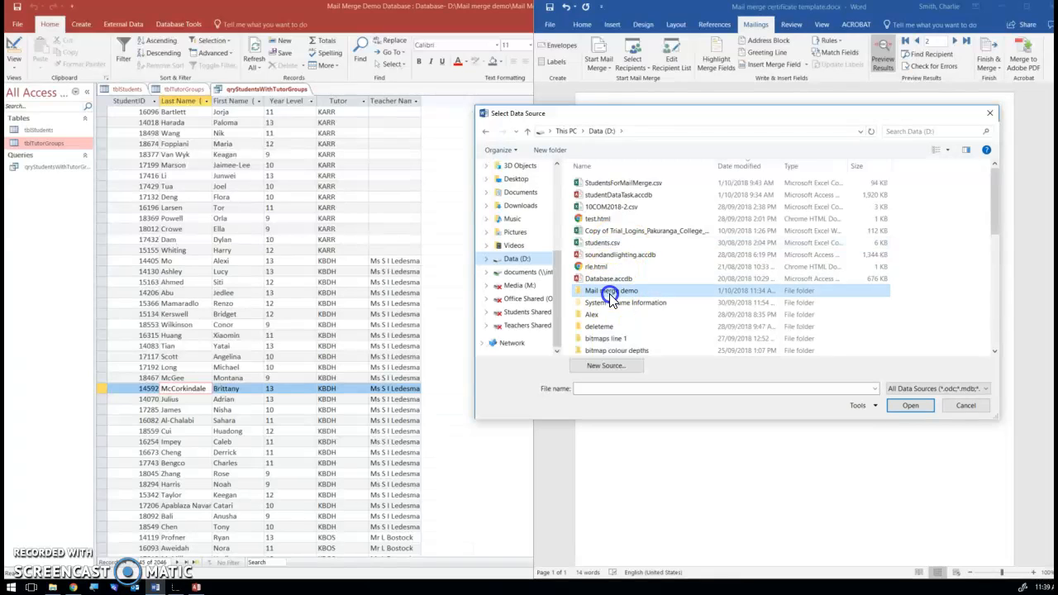
pyautogui.doubleClick(622, 207)
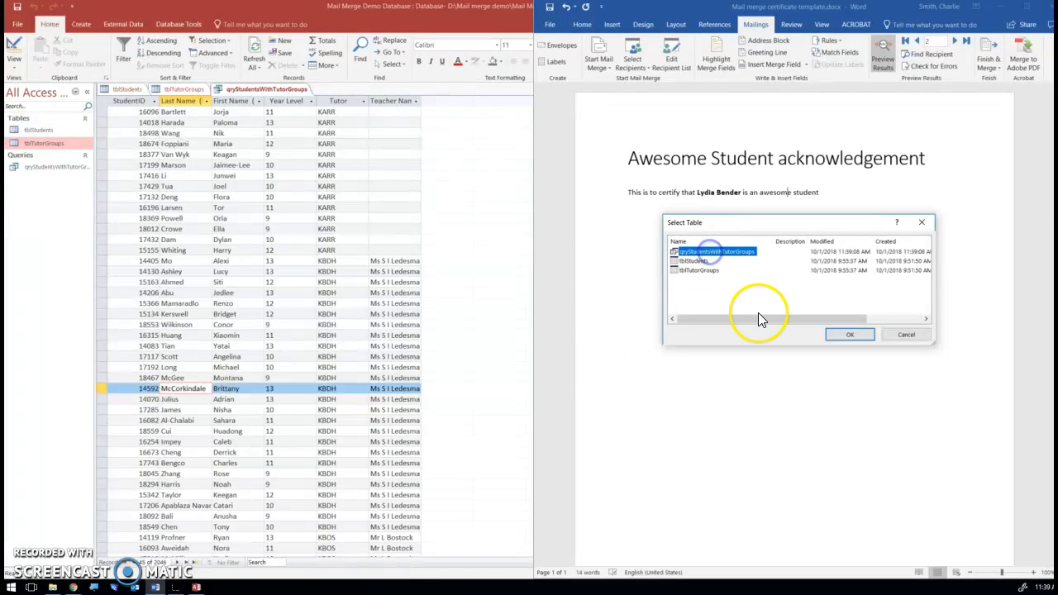
pyautogui.click(851, 335)
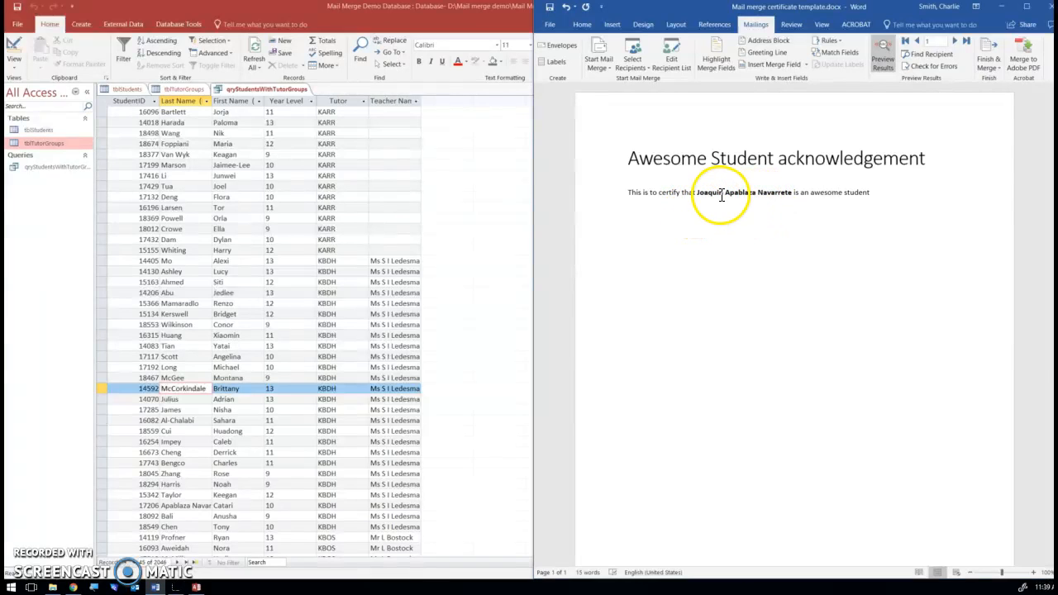
# - Insert the Tutor merge field after the last name field in the certificate sentence and preview the merged result
pyautogui.click(882, 56)
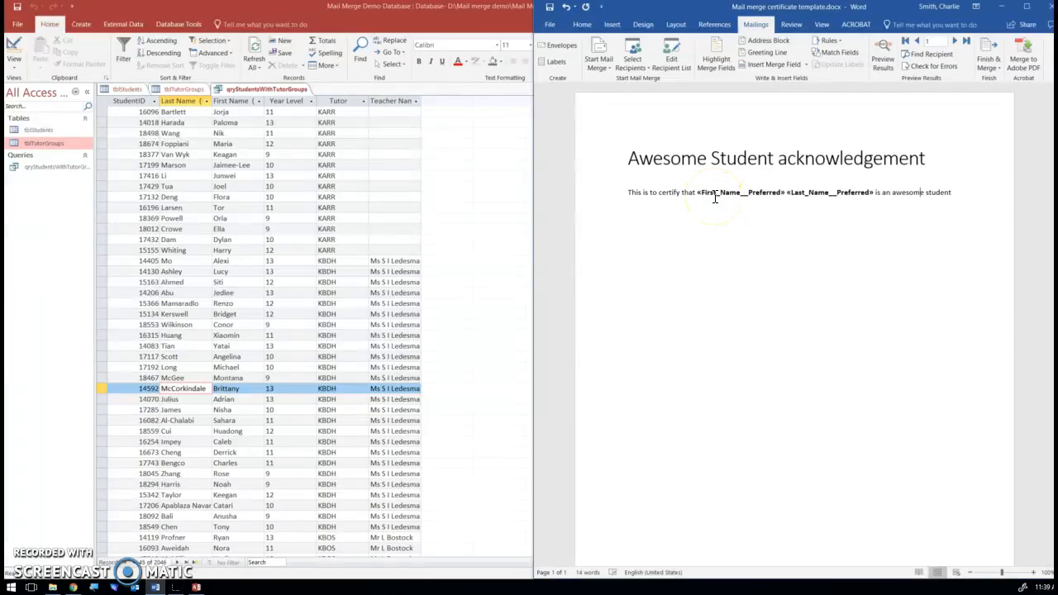
pyautogui.click(875, 191)
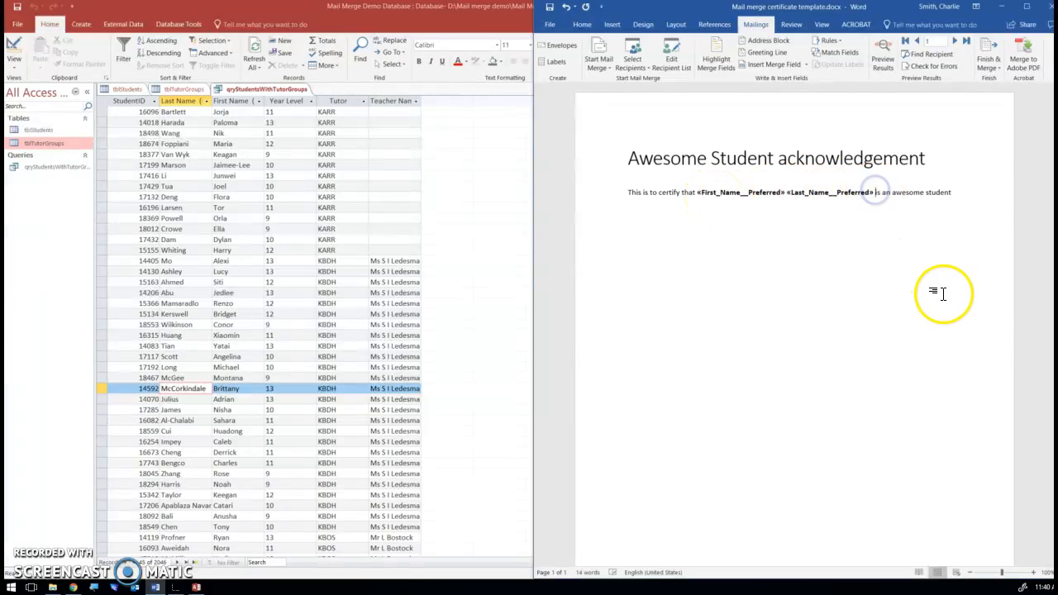
pyautogui.click(769, 63)
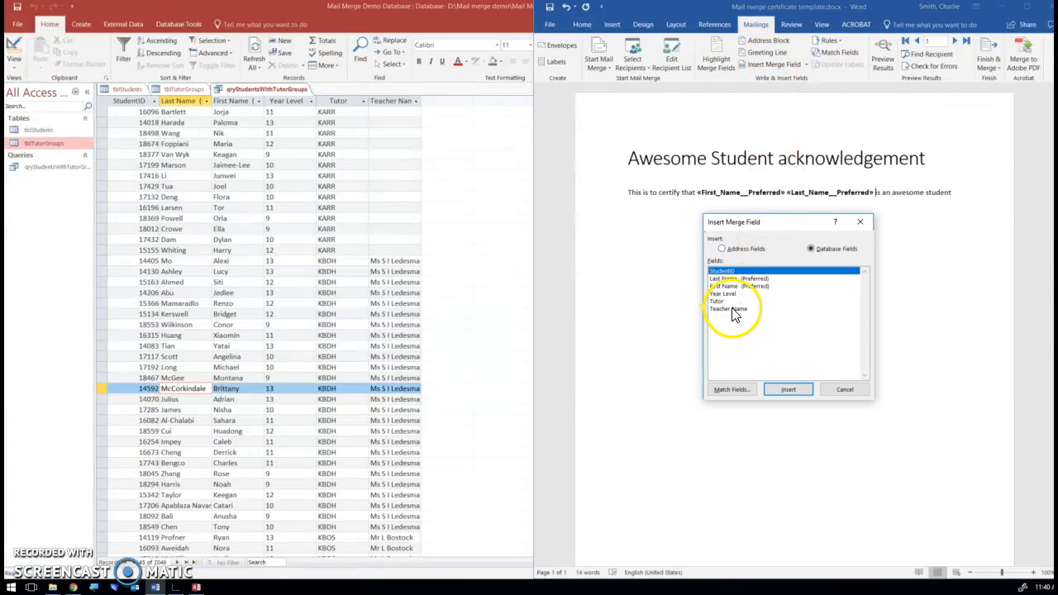
pyautogui.doubleClick(718, 300)
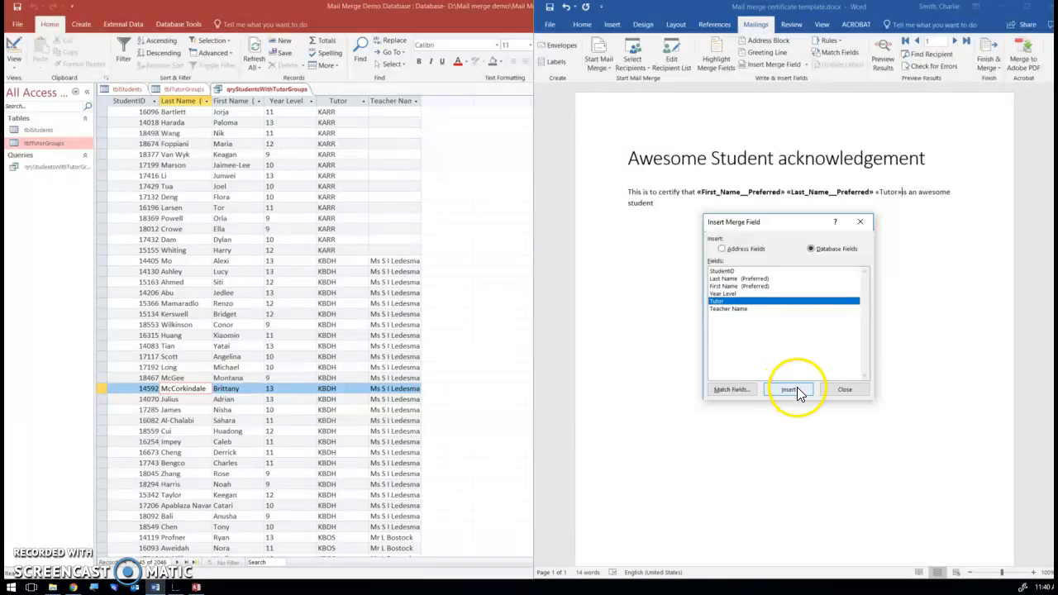
pyautogui.click(837, 390)
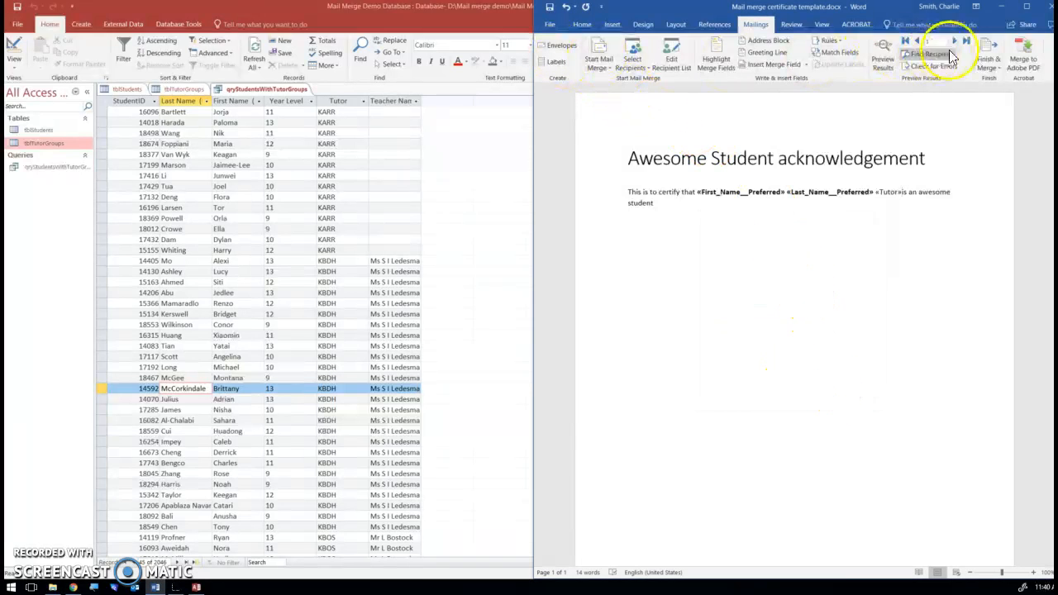
pyautogui.click(882, 51)
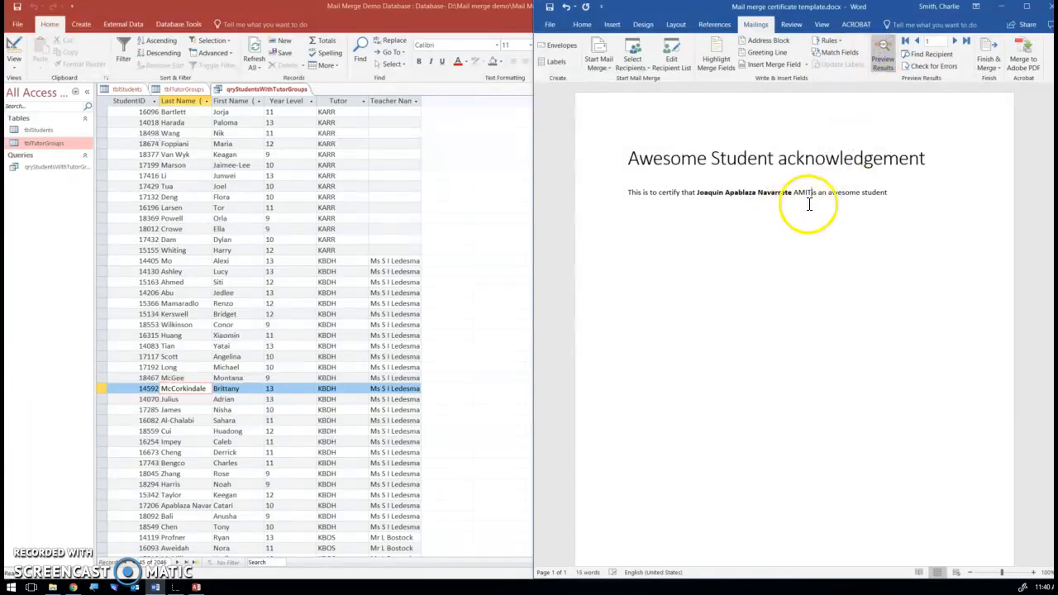